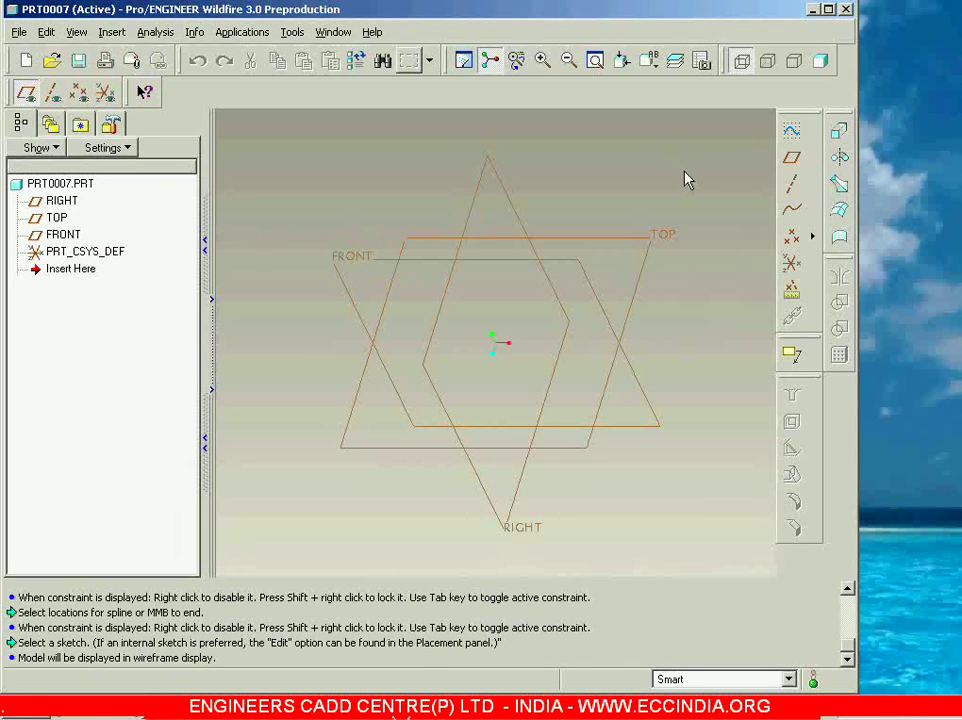
# Step: Start a surface Extrude with an internal sketch on the FRONT plane, using RIGHT as the reference facing right
pyautogui.click(839, 130)
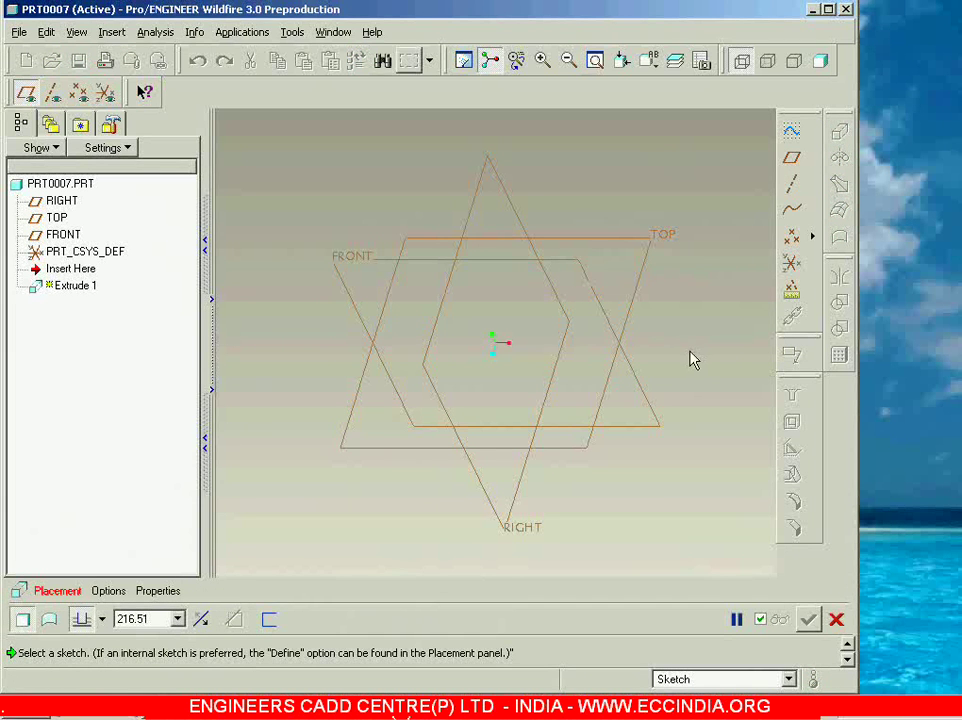
pyautogui.click(50, 620)
pyautogui.click(60, 590)
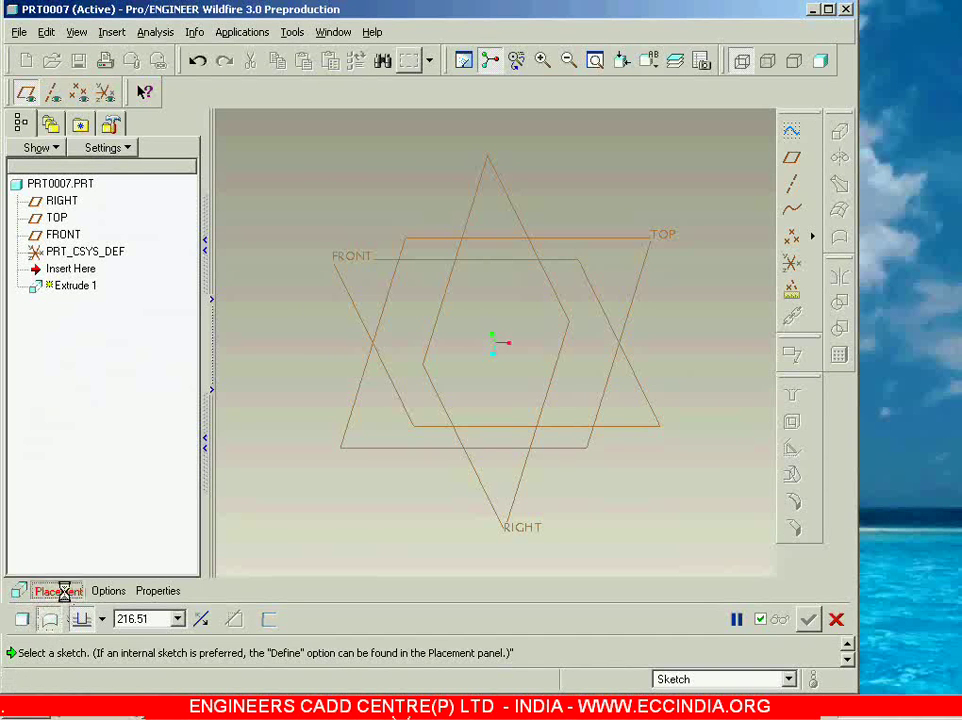
pyautogui.click(212, 569)
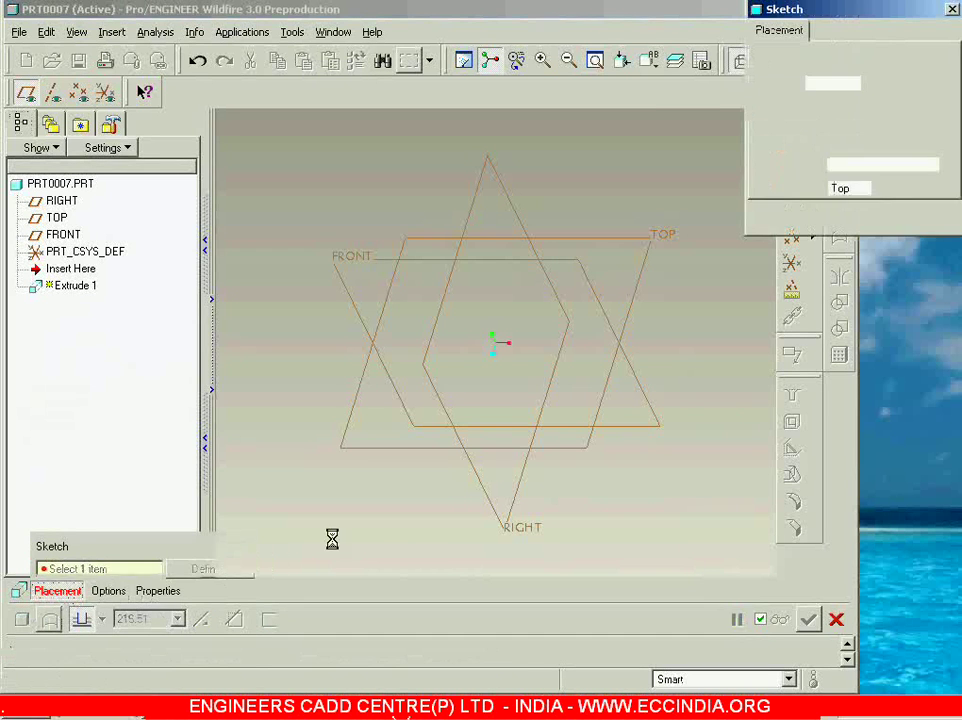
pyautogui.click(350, 260)
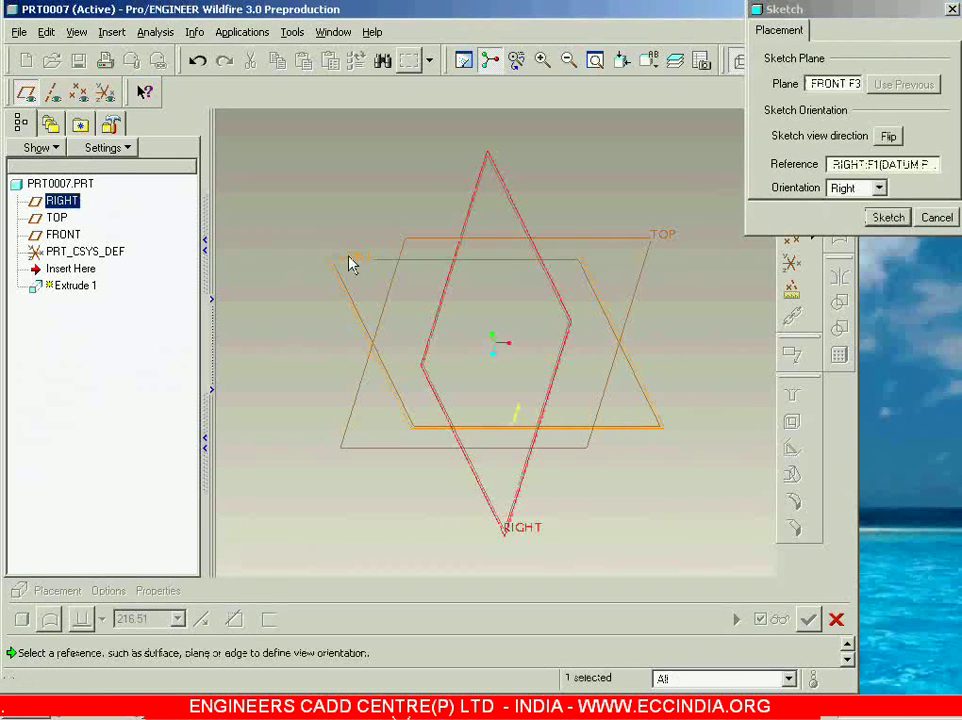
pyautogui.click(886, 218)
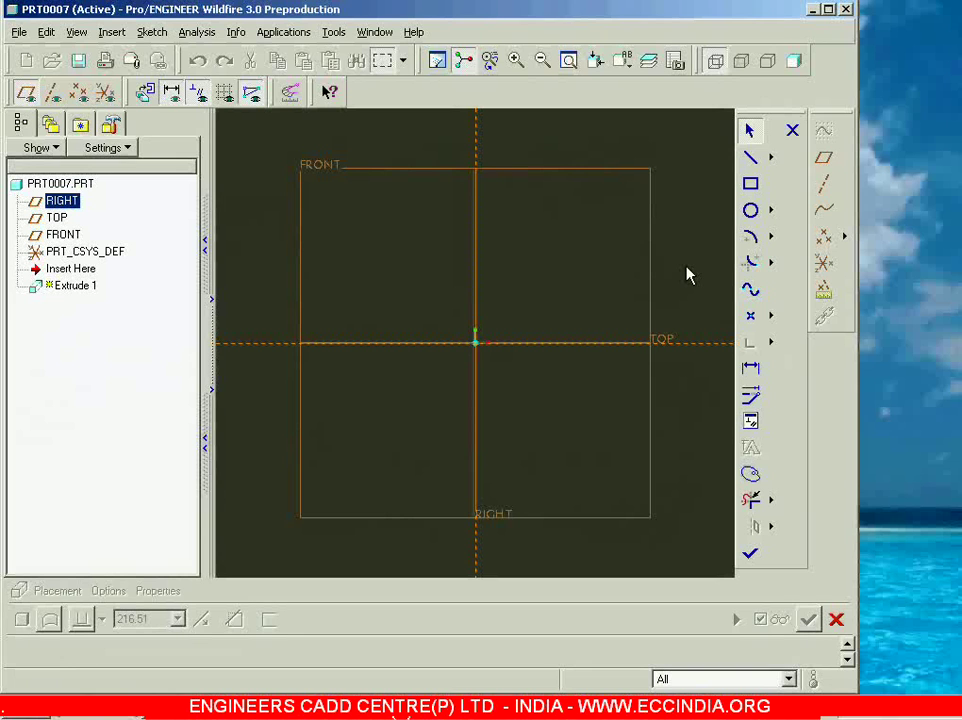
# Step: Sketch an S-shaped spline across the origin, from about 256 left and 137 above to about 299 right and 88 below, and finish the sketch
pyautogui.click(751, 289)
pyautogui.click(393, 213)
pyautogui.click(476, 336)
pyautogui.click(547, 415)
pyautogui.click(680, 404)
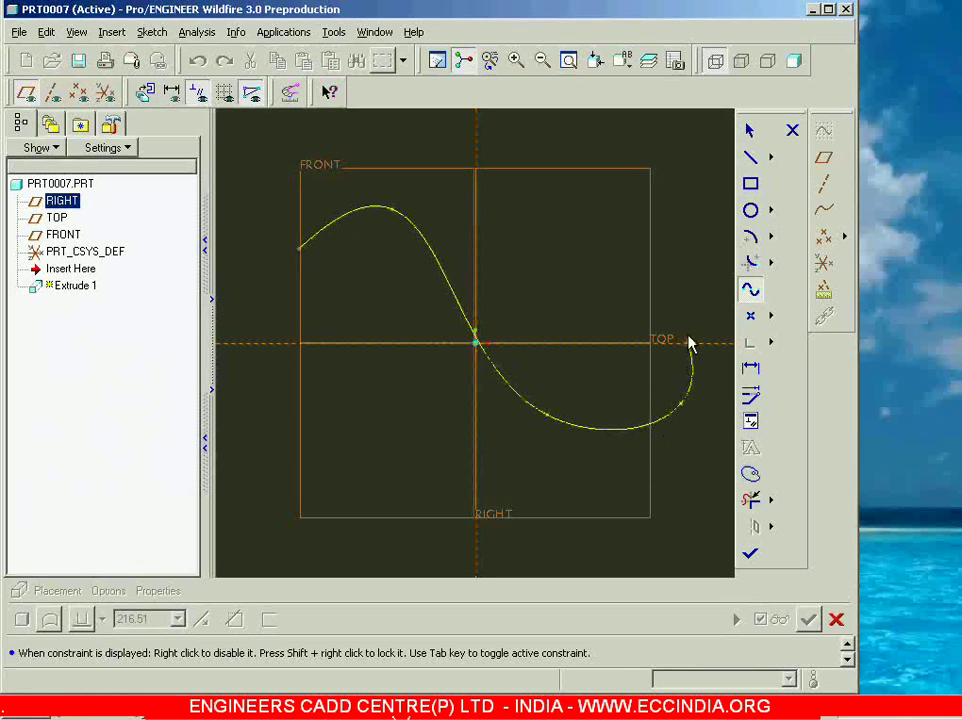
pyautogui.middleClick(690, 341)
pyautogui.middleClick(690, 341)
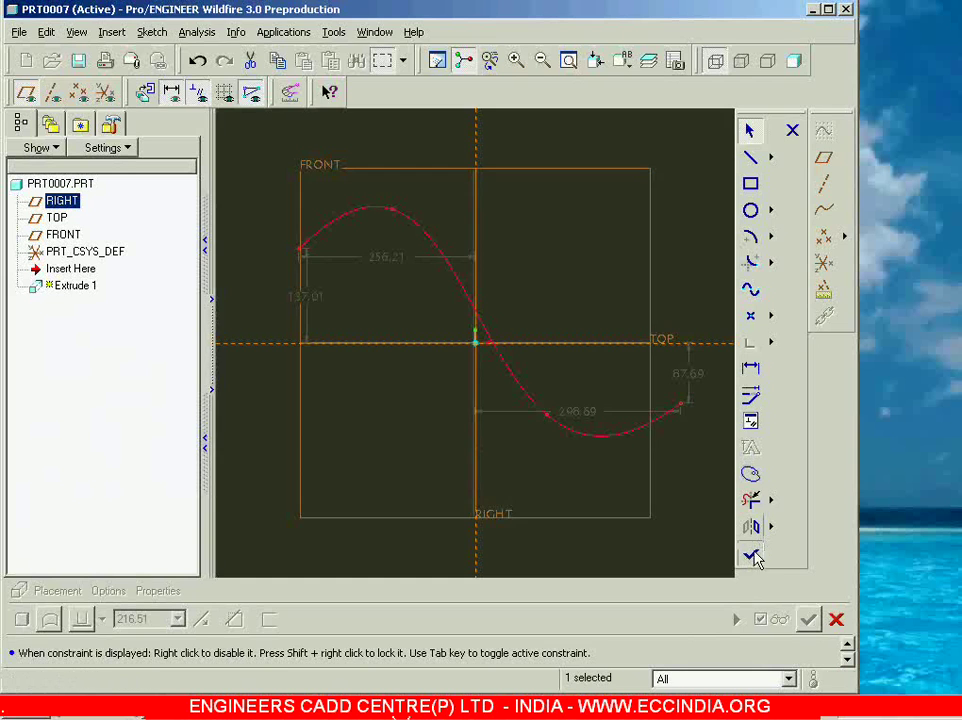
pyautogui.click(751, 553)
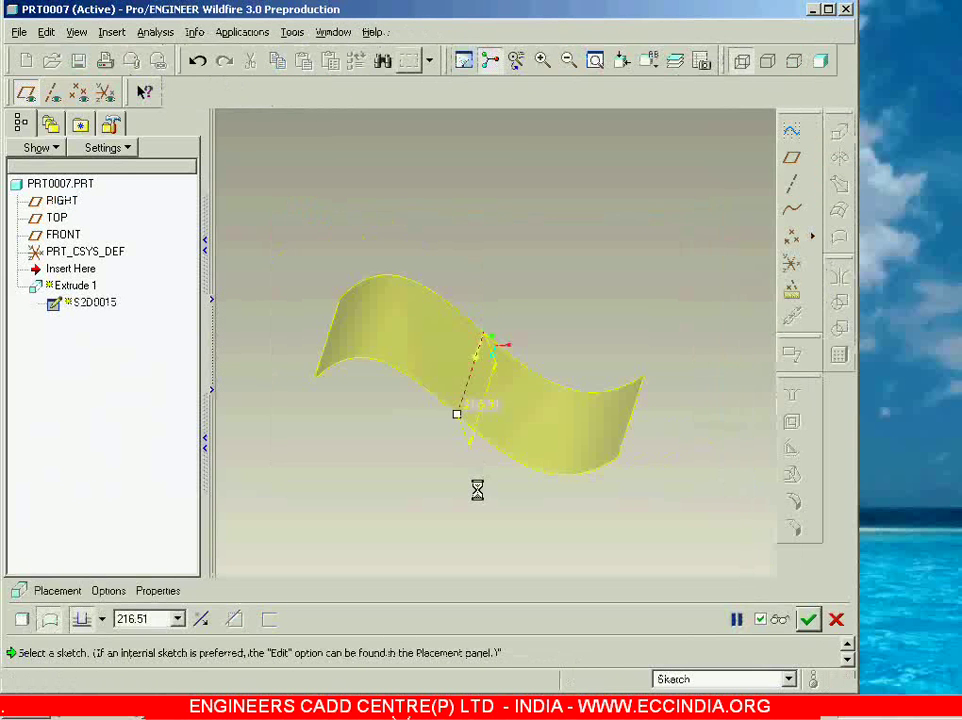
# Step: Stretch the spline surface to a depth of about 403 and preview it in shaded display
pyautogui.moveTo(457, 425); pyautogui.dragTo(417, 494)
pyautogui.click(807, 620)
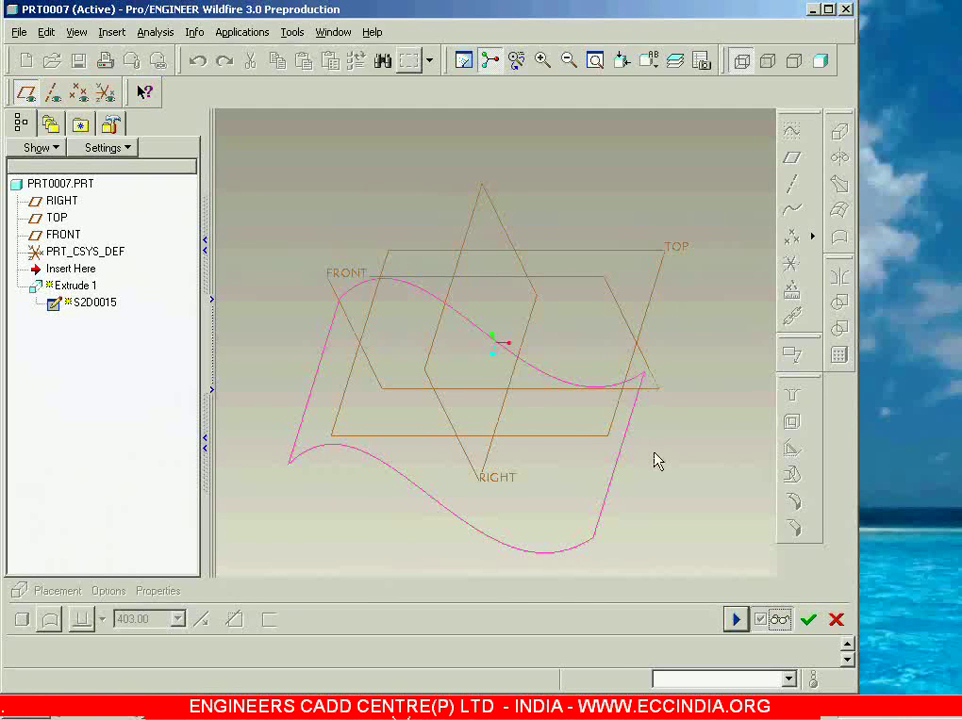
pyautogui.moveTo(651, 451)
pyautogui.mouseDown(button='middle')
pyautogui.moveTo(722, 343)
pyautogui.moveTo(610, 430)
pyautogui.mouseUp(button='middle')
pyautogui.click(820, 61)
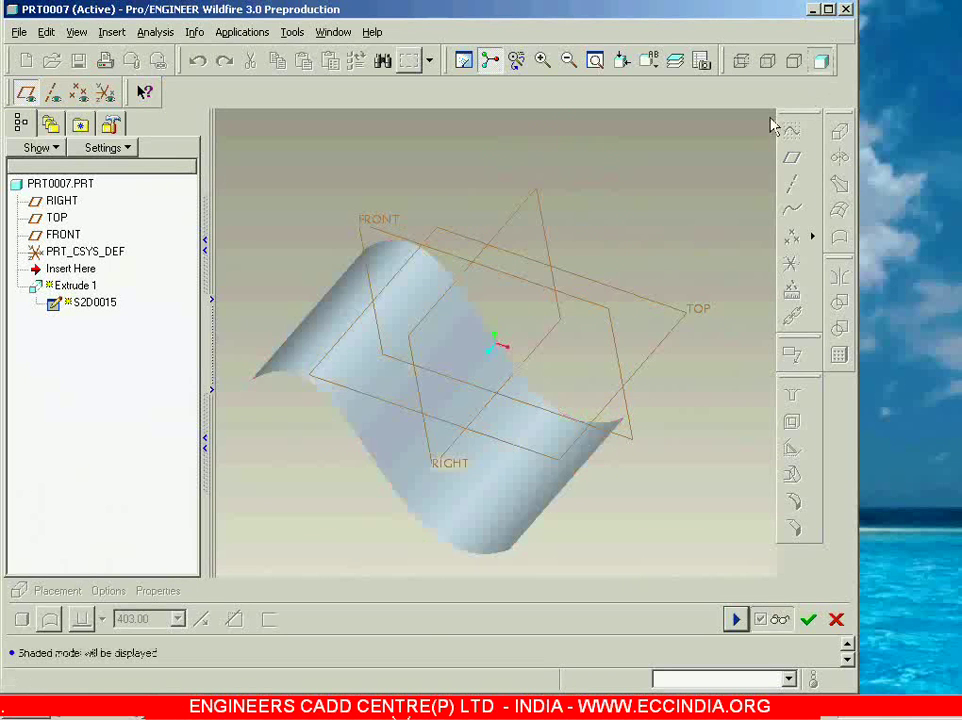
# Step: Inspect the previewed surface from several angles and in the FRONT orientation, and complete the extrude
pyautogui.moveTo(558, 355)
pyautogui.mouseDown(button='middle')
pyautogui.moveTo(659, 258)
pyautogui.moveTo(541, 333)
pyautogui.moveTo(543, 344)
pyautogui.mouseUp(button='middle')
pyautogui.moveTo(612, 397); pyautogui.dragTo(612, 393, button='middle')
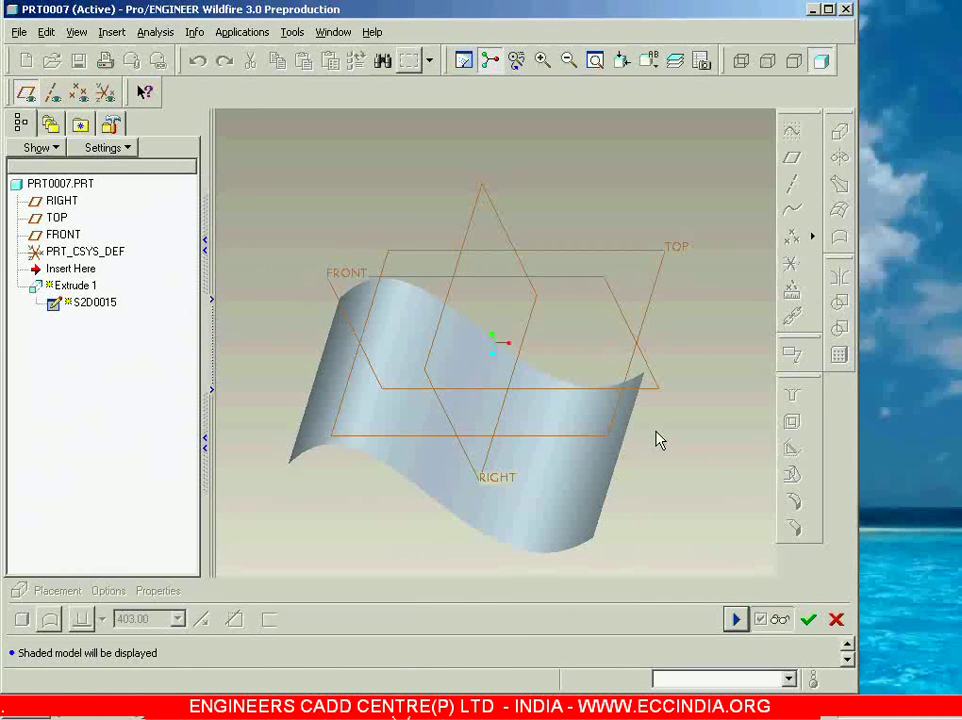
pyautogui.moveTo(655, 429)
pyautogui.mouseDown(button='middle')
pyautogui.moveTo(679, 352)
pyautogui.moveTo(625, 440)
pyautogui.moveTo(644, 397)
pyautogui.moveTo(652, 407)
pyautogui.mouseUp(button='middle')
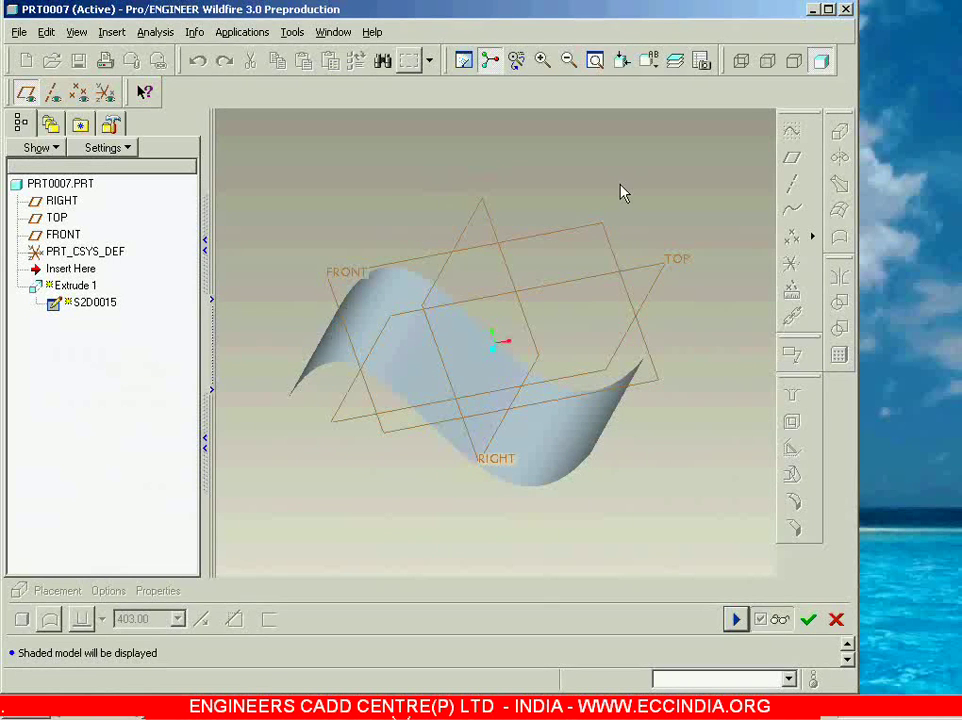
pyautogui.click(649, 61)
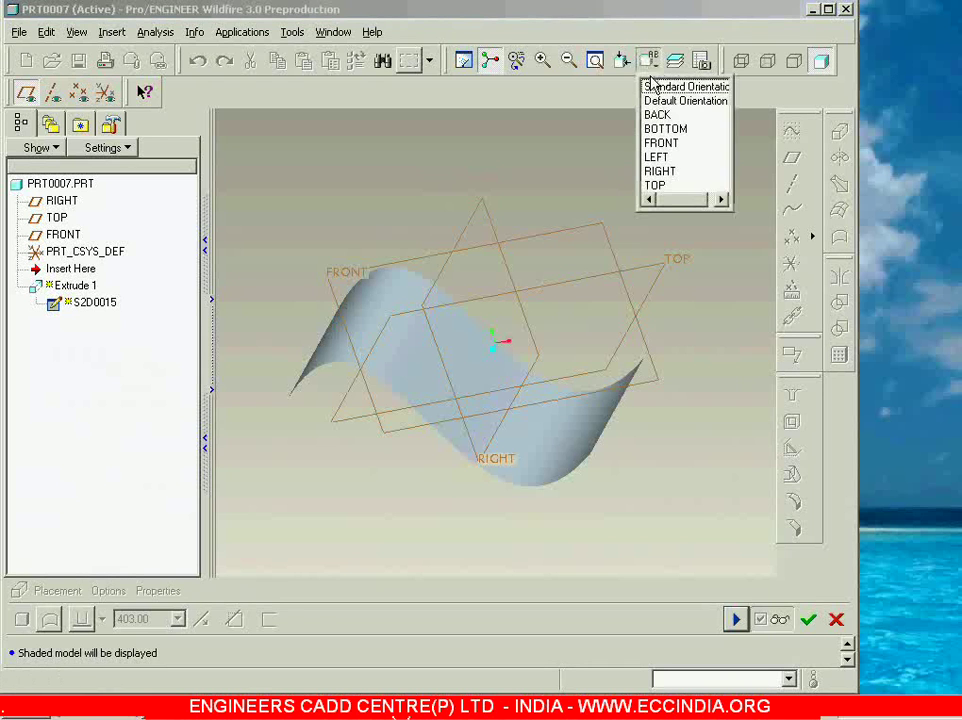
pyautogui.click(661, 143)
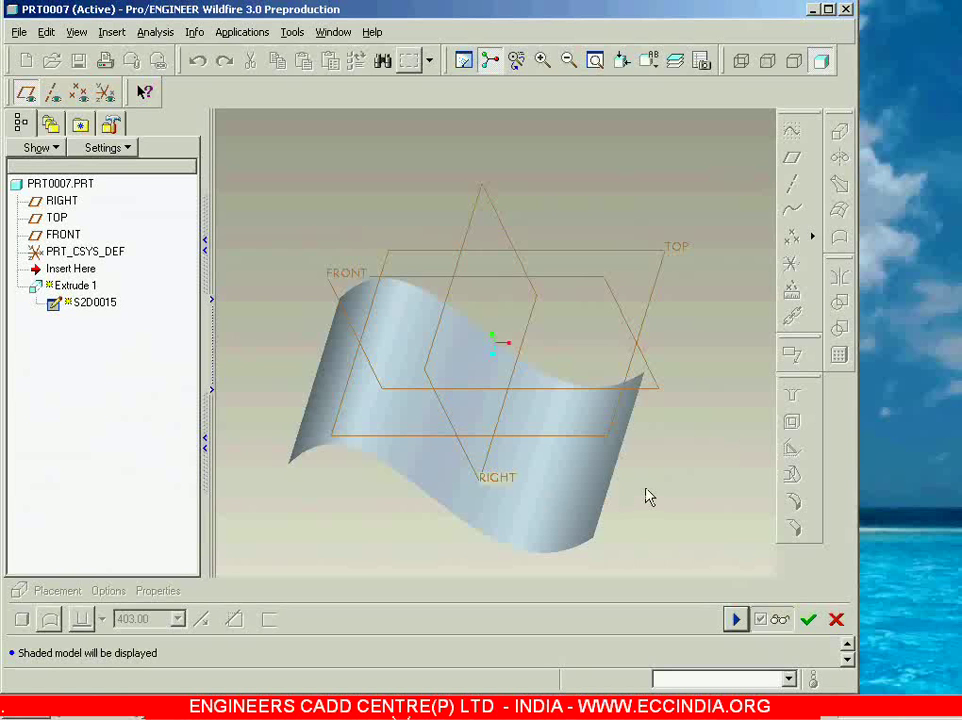
pyautogui.moveTo(644, 494); pyautogui.dragTo(686, 492, button='middle')
pyautogui.click(808, 619)
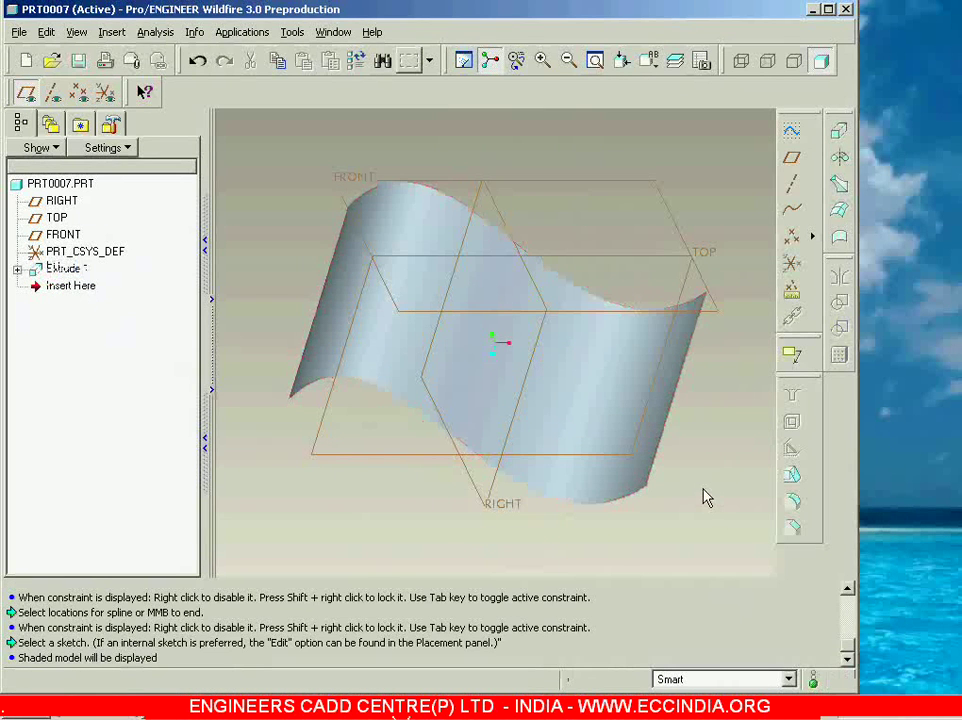
# Step: Delete the extruded spline surface from the part
pyautogui.click(597, 492)
pyautogui.press('Delete')
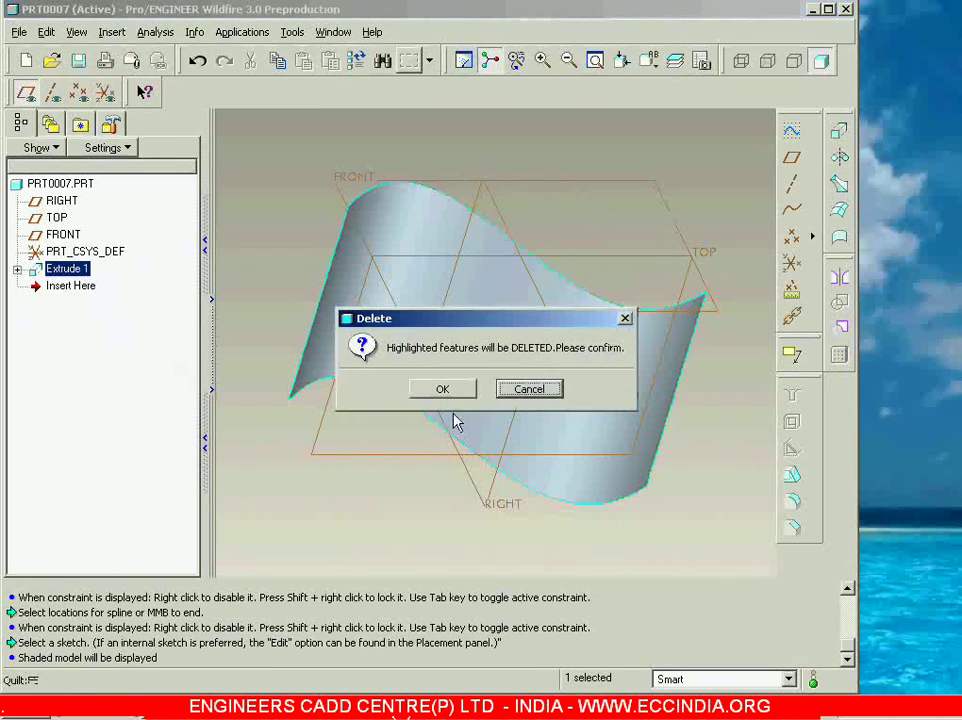
pyautogui.click(442, 390)
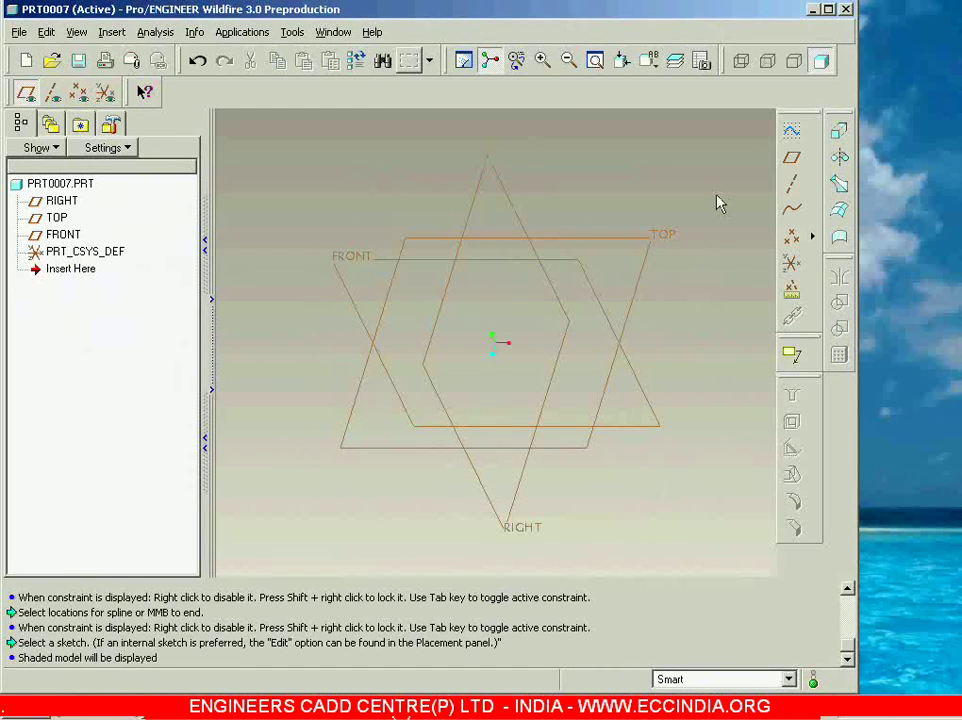
# Step: Start another Extrude as a surface and open its internal sketch on the FRONT plane with the RIGHT plane reference
pyautogui.click(839, 131)
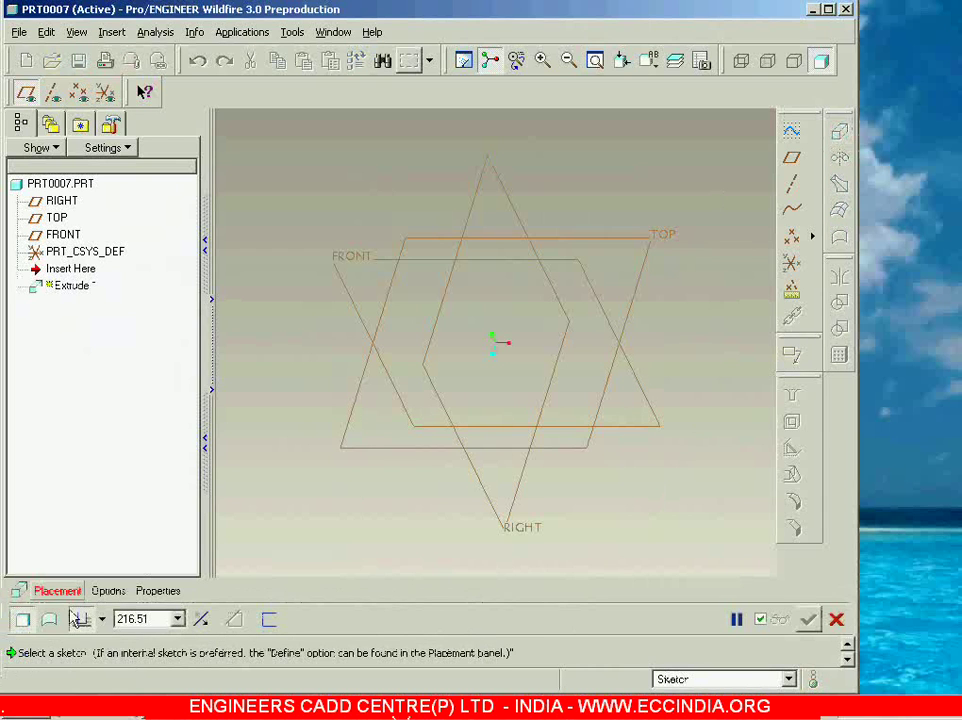
pyautogui.click(49, 621)
pyautogui.click(57, 590)
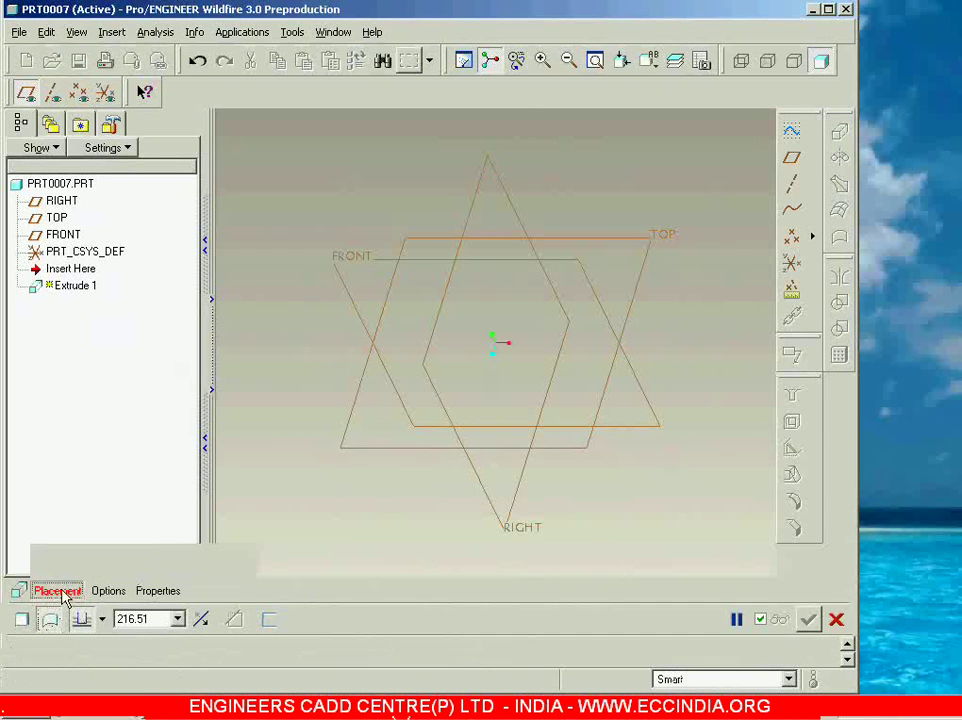
pyautogui.click(206, 568)
pyautogui.click(359, 266)
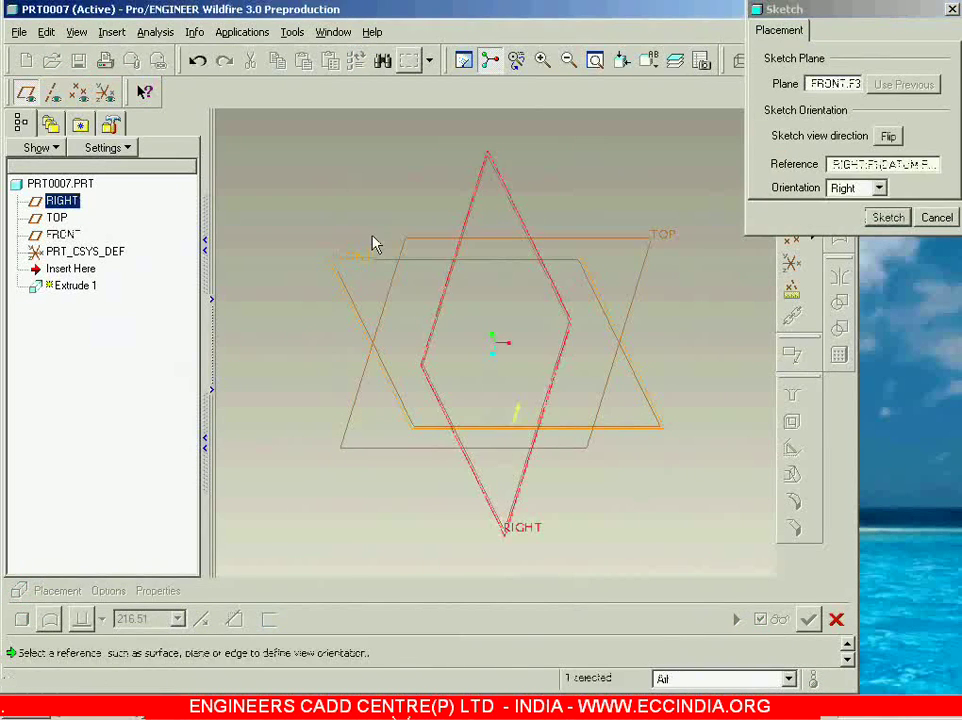
pyautogui.click(887, 217)
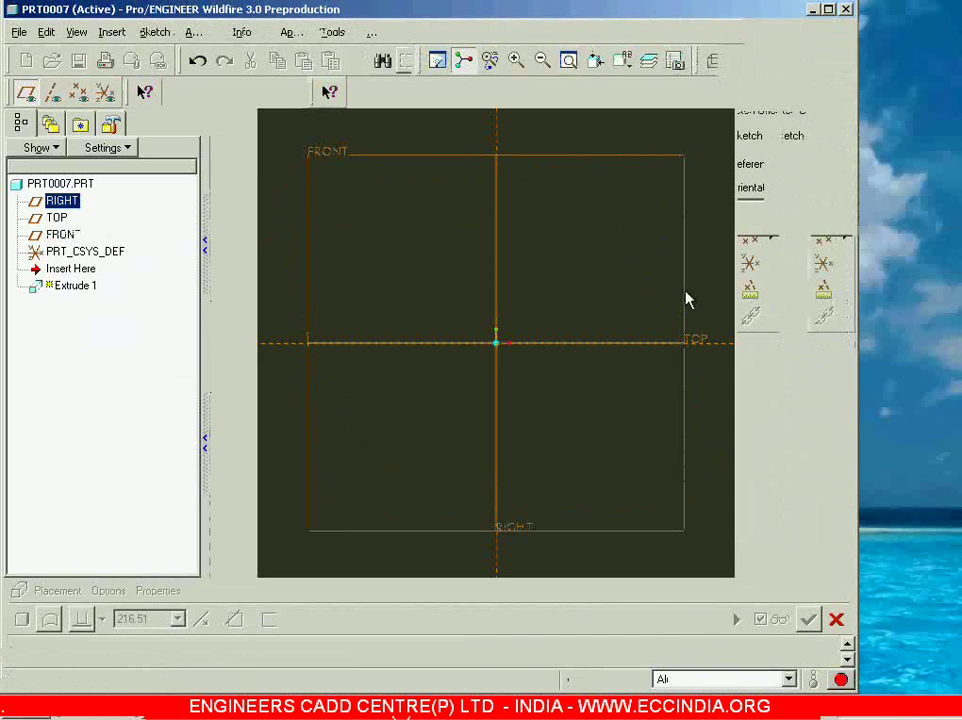
# Step: Sketch a rectangle about 388 wide and 367 high around the origin and finish the sketch
pyautogui.click(750, 183)
pyautogui.click(358, 204)
pyautogui.click(625, 455)
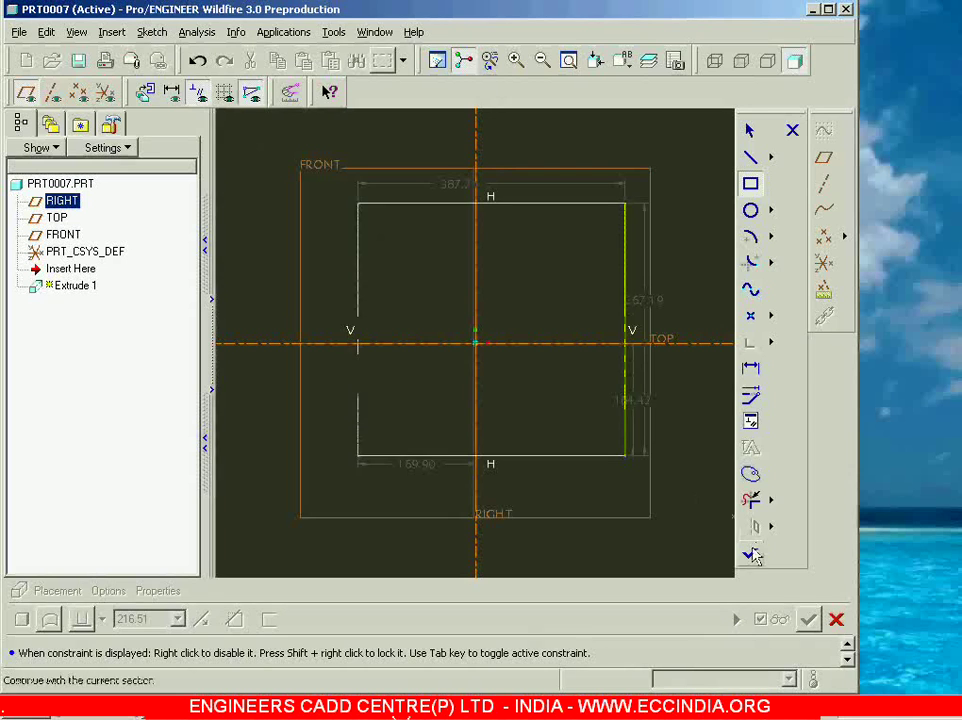
pyautogui.click(751, 555)
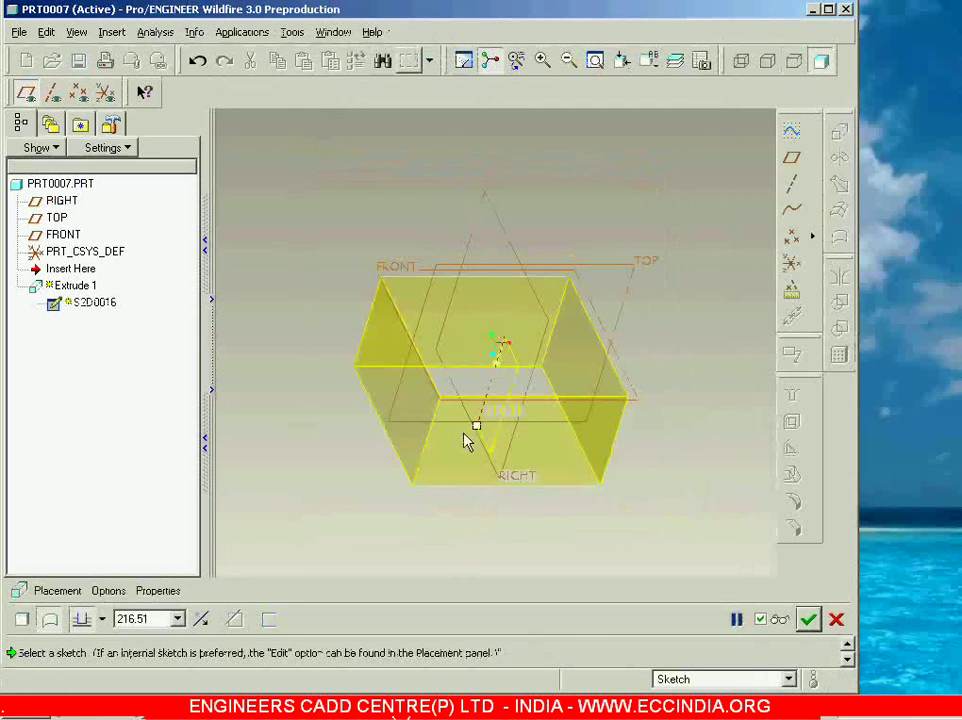
# Step: Stretch the rectangular surface to a depth of about 440 and preview its open ends
pyautogui.moveTo(474, 432); pyautogui.dragTo(434, 519)
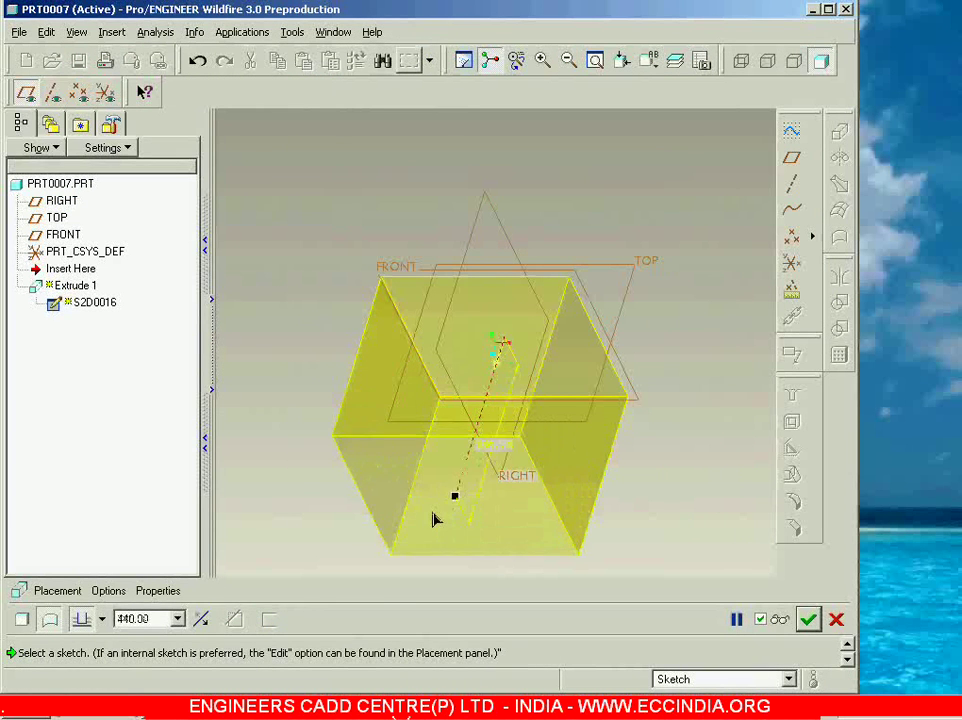
pyautogui.middleClick(449, 515)
pyautogui.moveTo(669, 431); pyautogui.dragTo(395, 483, button='middle')
pyautogui.moveTo(477, 481); pyautogui.dragTo(545, 495, button='middle')
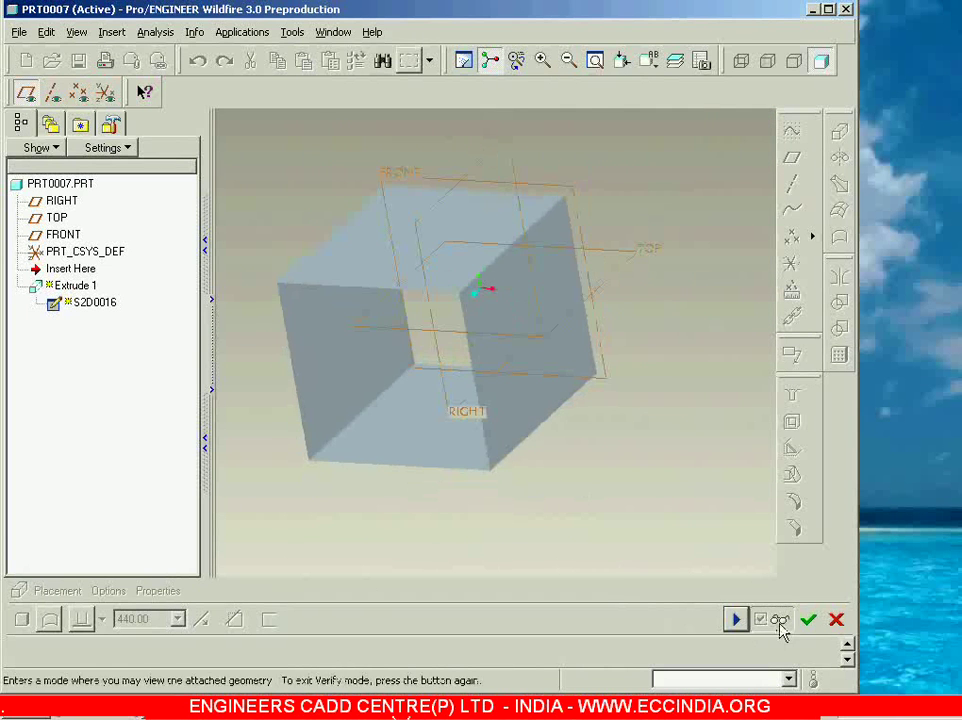
pyautogui.click(780, 620)
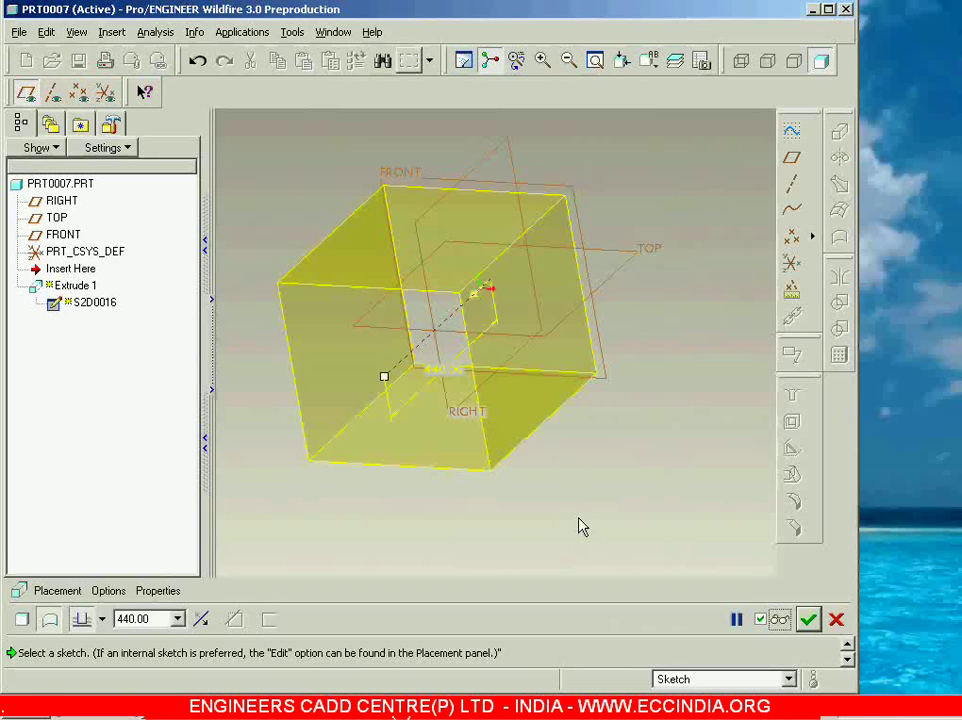
# Step: Enable capped ends for the rectangular surface extrude and preview the closed box from different angles
pyautogui.click(110, 592)
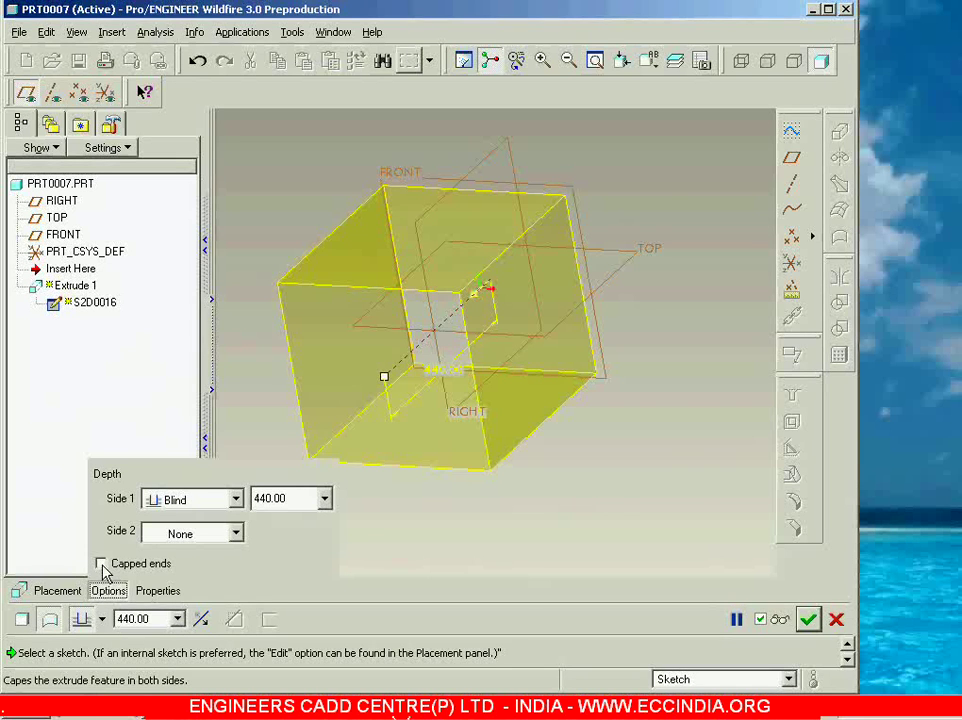
pyautogui.click(101, 564)
pyautogui.click(779, 619)
pyautogui.moveTo(620, 458); pyautogui.dragTo(640, 472, button='middle')
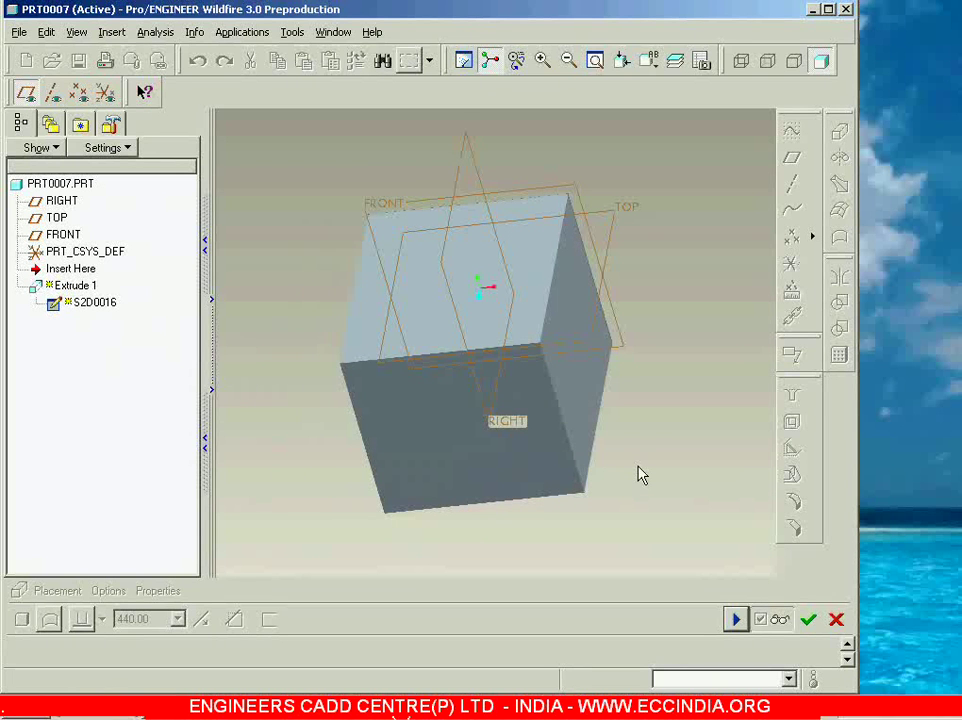
pyautogui.hotkey('ctrl', 'd')
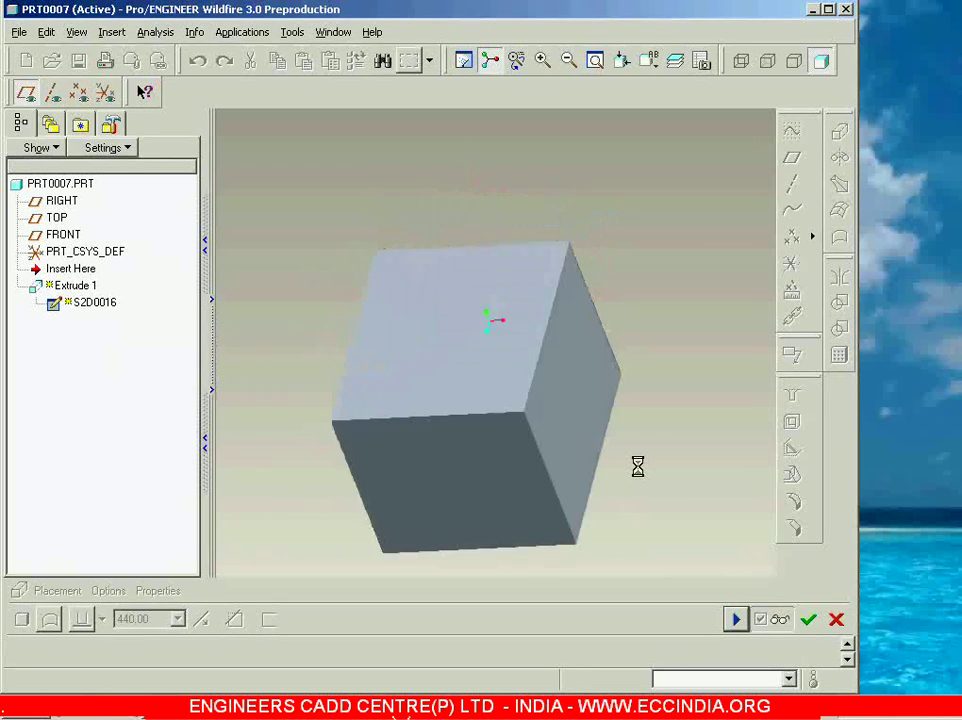
# Step: Examine the capped box in wireframe, restore the shaded display, and complete the extrude
pyautogui.moveTo(641, 474); pyautogui.dragTo(733, 150, button='middle')
pyautogui.click(741, 62)
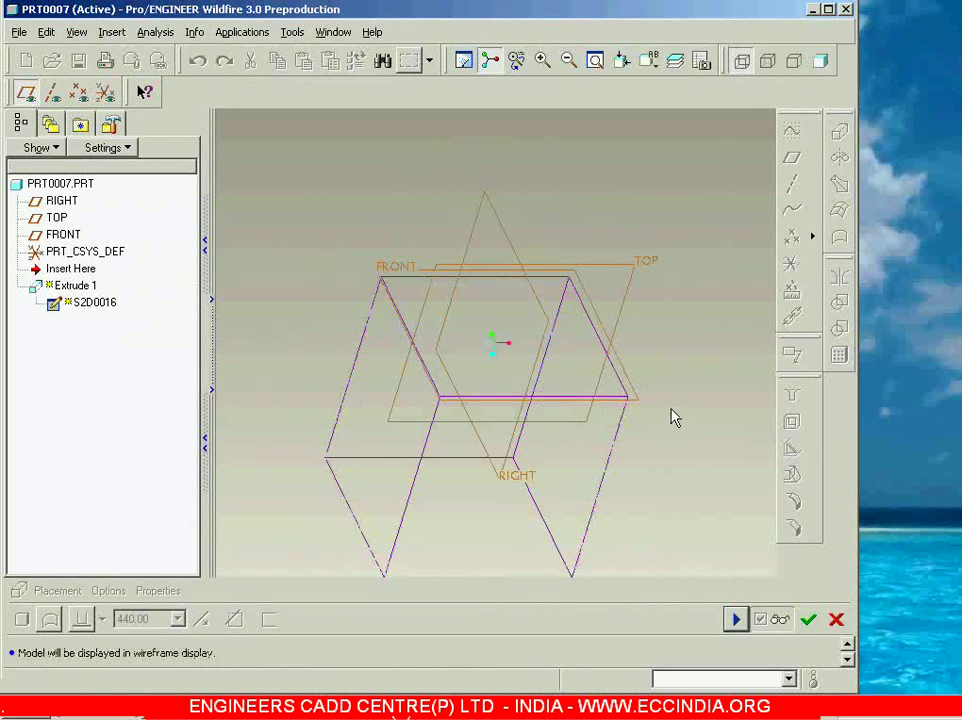
pyautogui.moveTo(672, 414); pyautogui.dragTo(676, 365, button='middle')
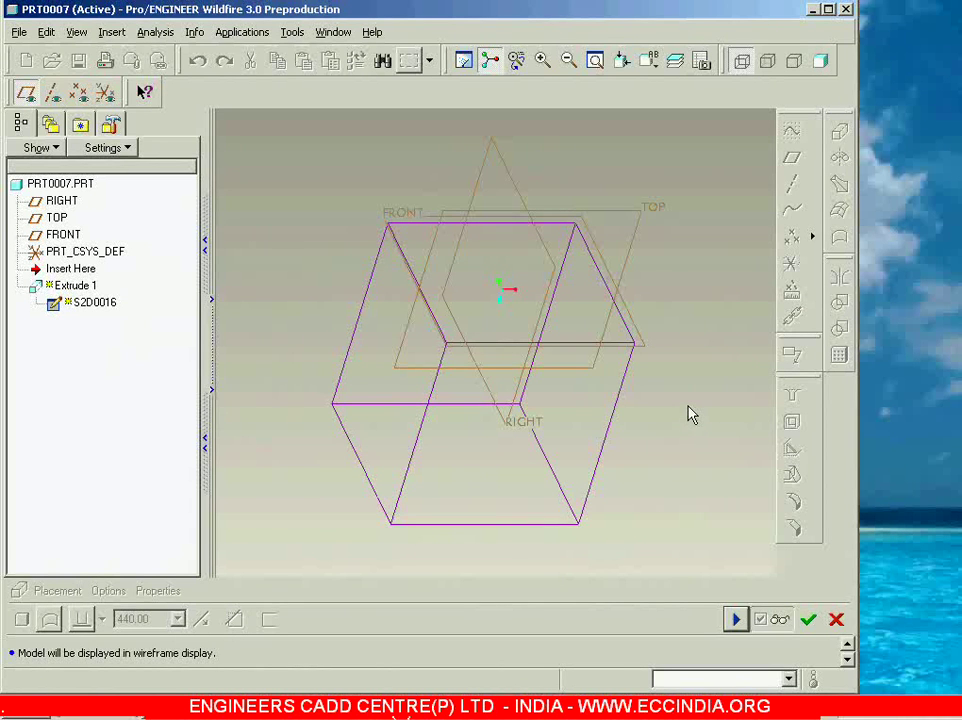
pyautogui.moveTo(688, 412)
pyautogui.mouseDown(button='middle')
pyautogui.moveTo(704, 361)
pyautogui.moveTo(730, 339)
pyautogui.moveTo(668, 377)
pyautogui.moveTo(648, 414)
pyautogui.moveTo(666, 389)
pyautogui.moveTo(680, 390)
pyautogui.mouseUp(button='middle')
pyautogui.click(820, 62)
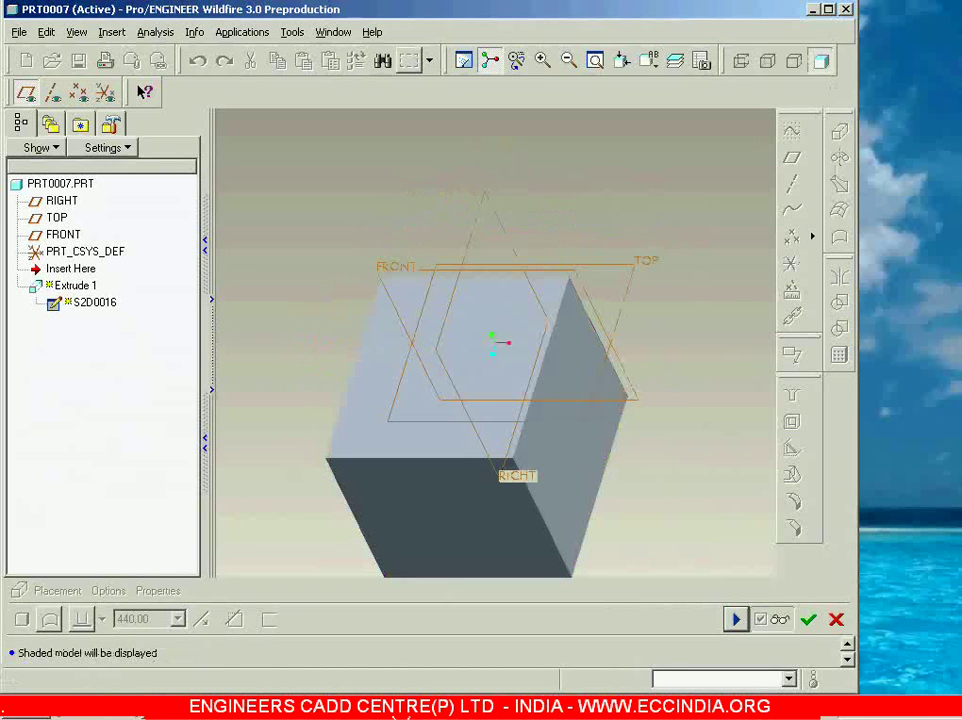
pyautogui.click(810, 623)
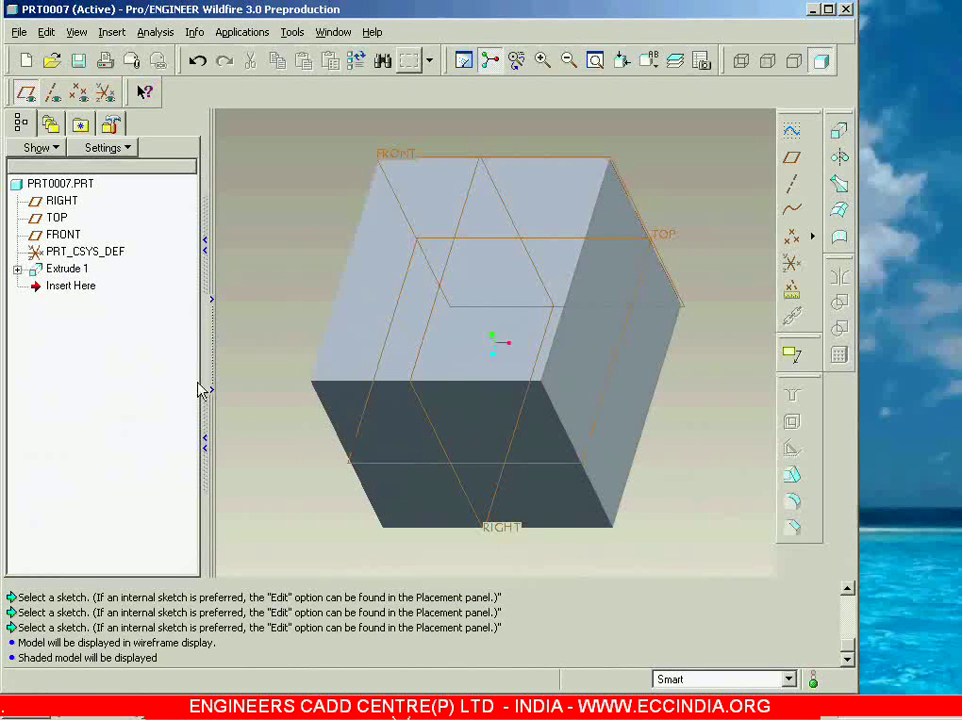
# Step: Delete the capped rectangular extrude from the part
pyautogui.click(64, 270)
pyautogui.press('Delete')
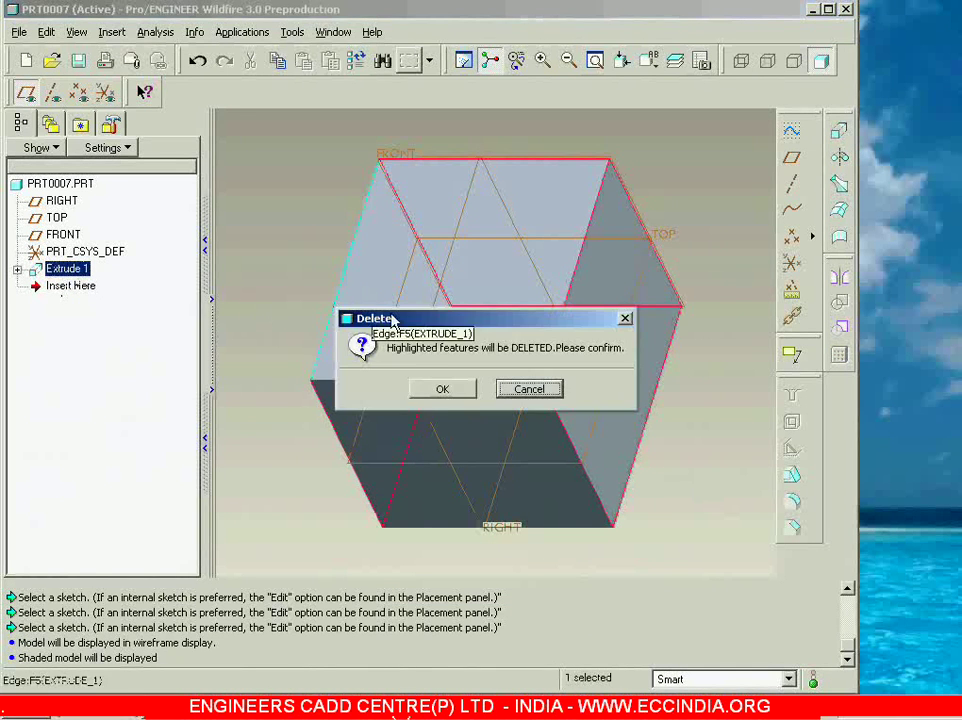
pyautogui.click(432, 391)
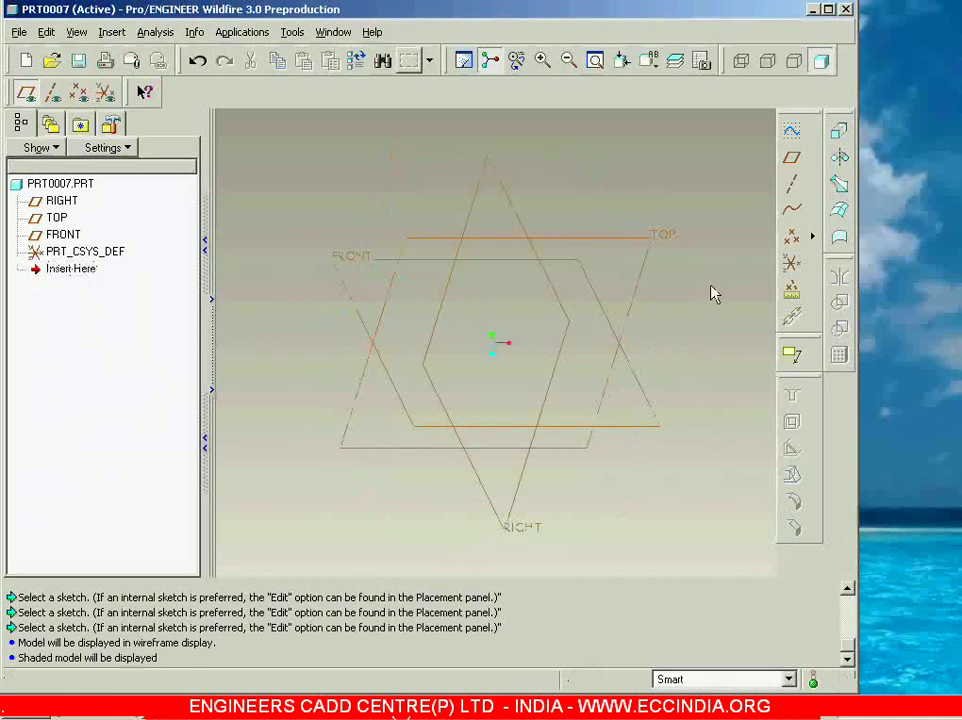
# Step: Start a revolve as a surface and open an internal sketch on the FRONT plane
pyautogui.click(841, 161)
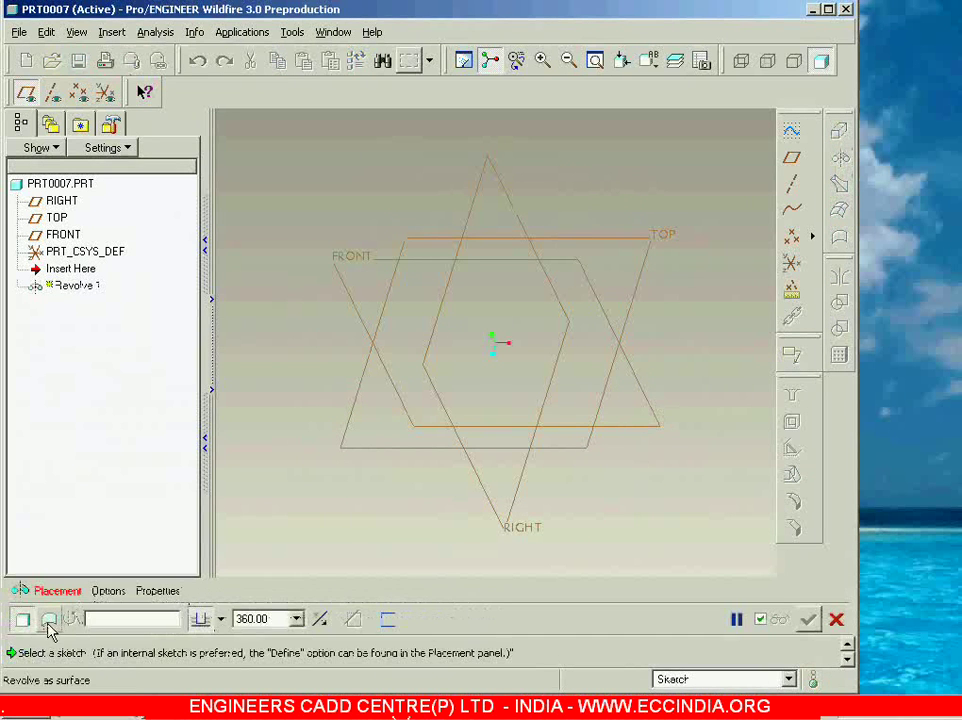
pyautogui.click(49, 620)
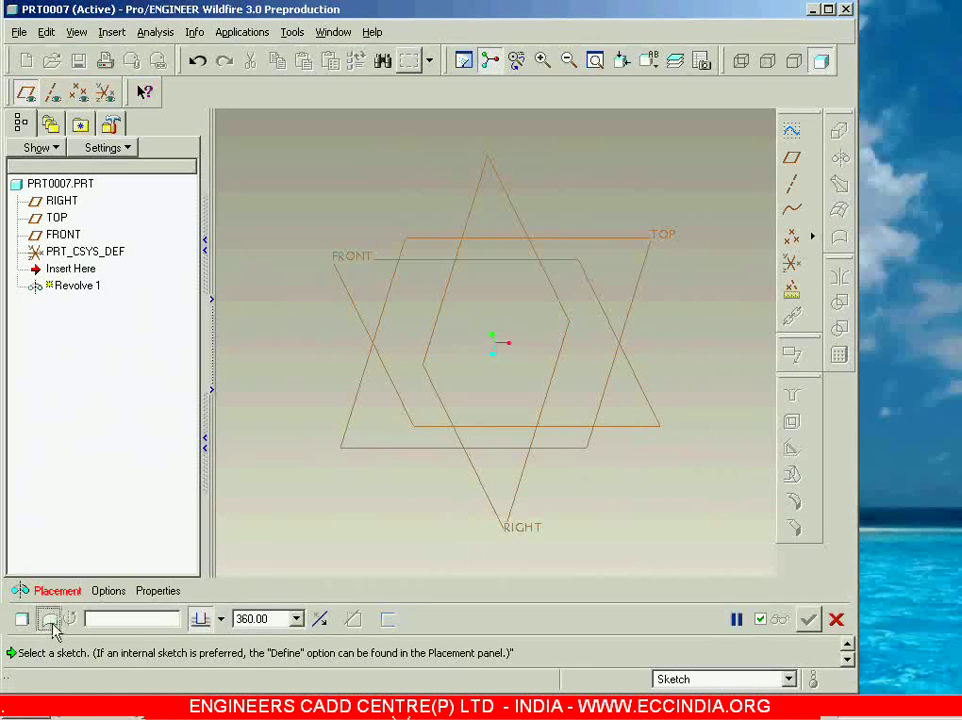
pyautogui.click(70, 591)
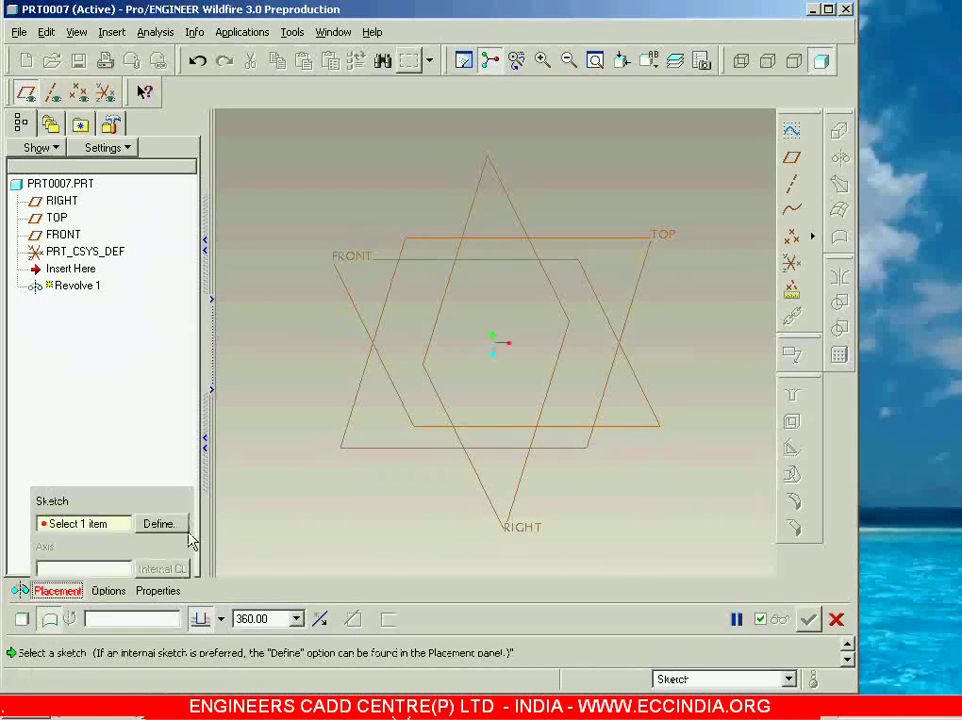
pyautogui.click(180, 524)
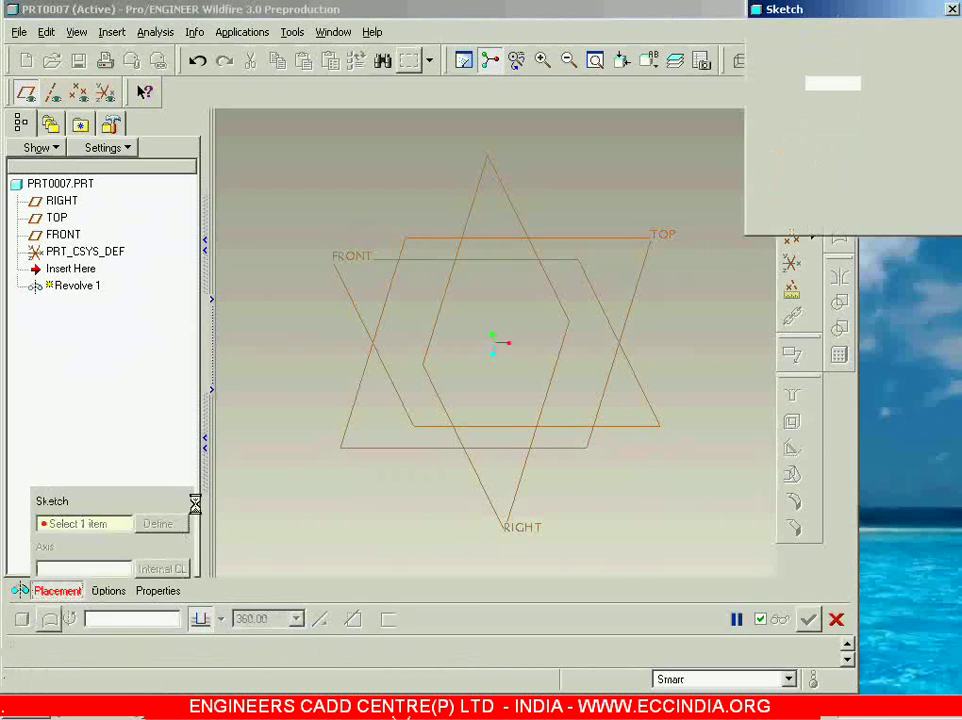
pyautogui.click(365, 262)
pyautogui.click(887, 218)
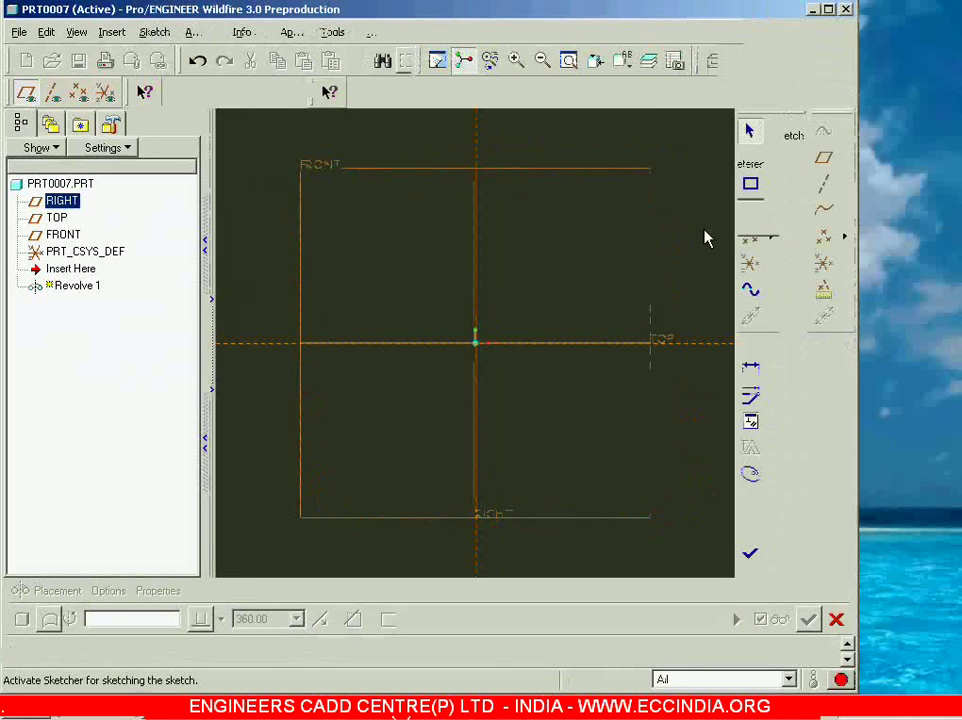
# Step: Draw a vertical centerline along the RIGHT reference through the origin as the revolve axis
pyautogui.click(770, 157)
pyautogui.click(836, 157)
pyautogui.click(477, 343)
pyautogui.click(477, 316)
pyautogui.middleClick(553, 285)
# Step: Sketch an open four-point S-shaped spline ending on the centerline and finish the revolve sketch
pyautogui.click(750, 289)
pyautogui.click(603, 193)
pyautogui.click(545, 252)
pyautogui.click(616, 378)
pyautogui.click(479, 529)
pyautogui.middleClick(541, 453)
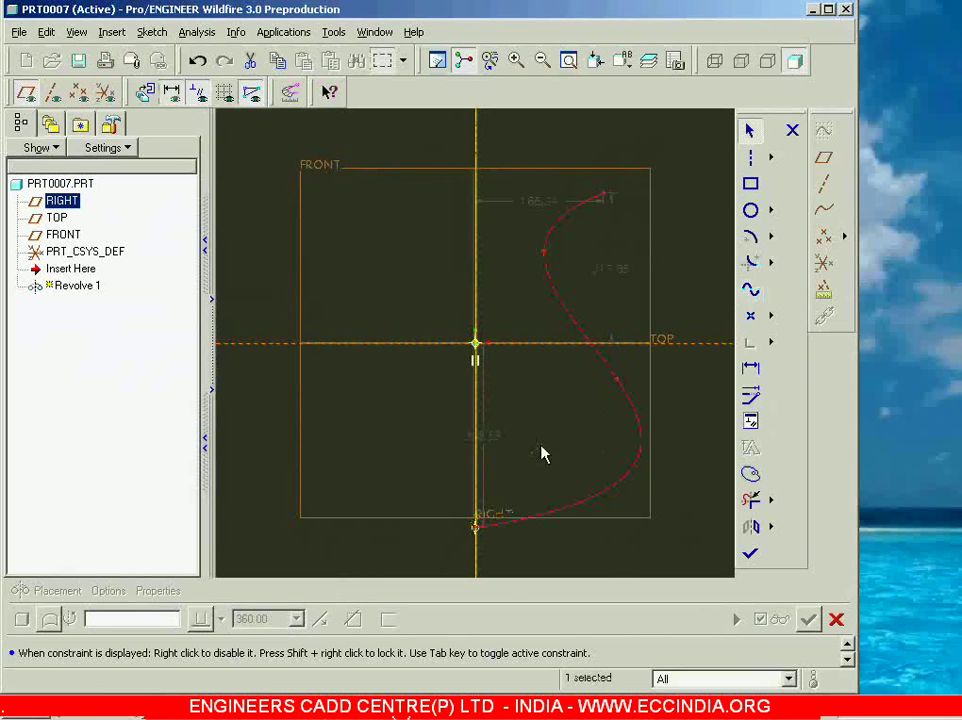
pyautogui.click(750, 553)
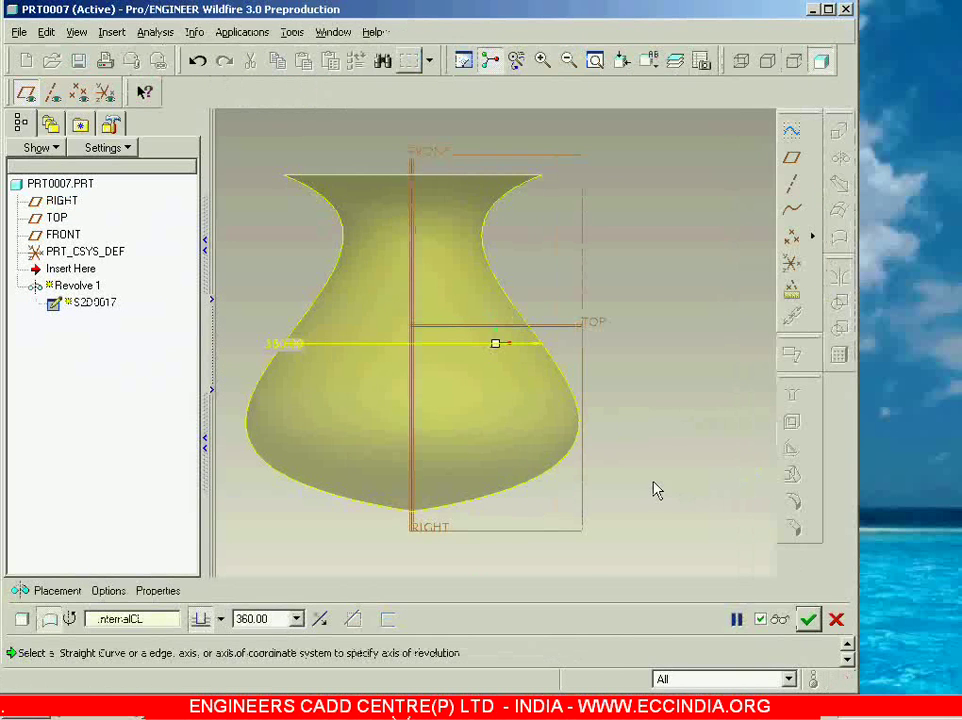
# Step: Preview the vase-shaped revolved surface from different angles and resume the feature
pyautogui.click(736, 619)
pyautogui.moveTo(676, 402)
pyautogui.mouseDown(button='middle')
pyautogui.moveTo(657, 505)
pyautogui.moveTo(664, 322)
pyautogui.moveTo(679, 294)
pyautogui.moveTo(618, 427)
pyautogui.moveTo(618, 466)
pyautogui.moveTo(596, 446)
pyautogui.mouseUp(button='middle')
pyautogui.moveTo(365, 293)
pyautogui.keyDown('ctrl'); pyautogui.mouseDown(button='middle')
pyautogui.moveTo(368, 410)
pyautogui.moveTo(365, 290)
pyautogui.mouseUp(button='middle'); pyautogui.keyUp('ctrl')
pyautogui.moveTo(442, 361); pyautogui.dragTo(645, 392, button='middle')
pyautogui.click(736, 619)
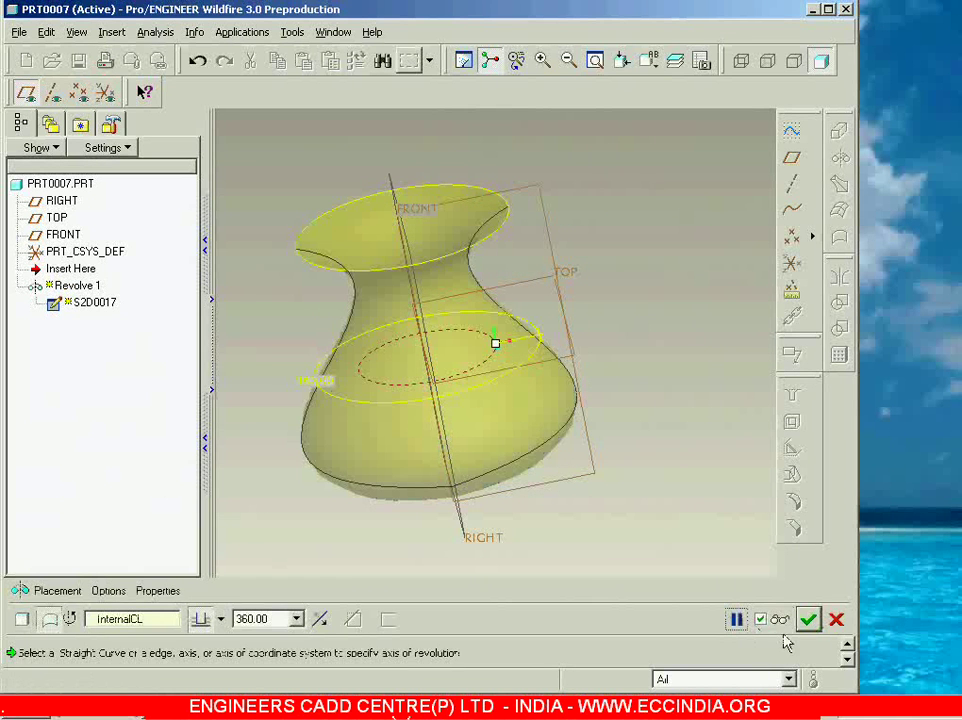
# Step: Edit the revolve's sketch, replacing the spline with a tall rectangle offset from the centerline
pyautogui.click(50, 590)
pyautogui.click(165, 568)
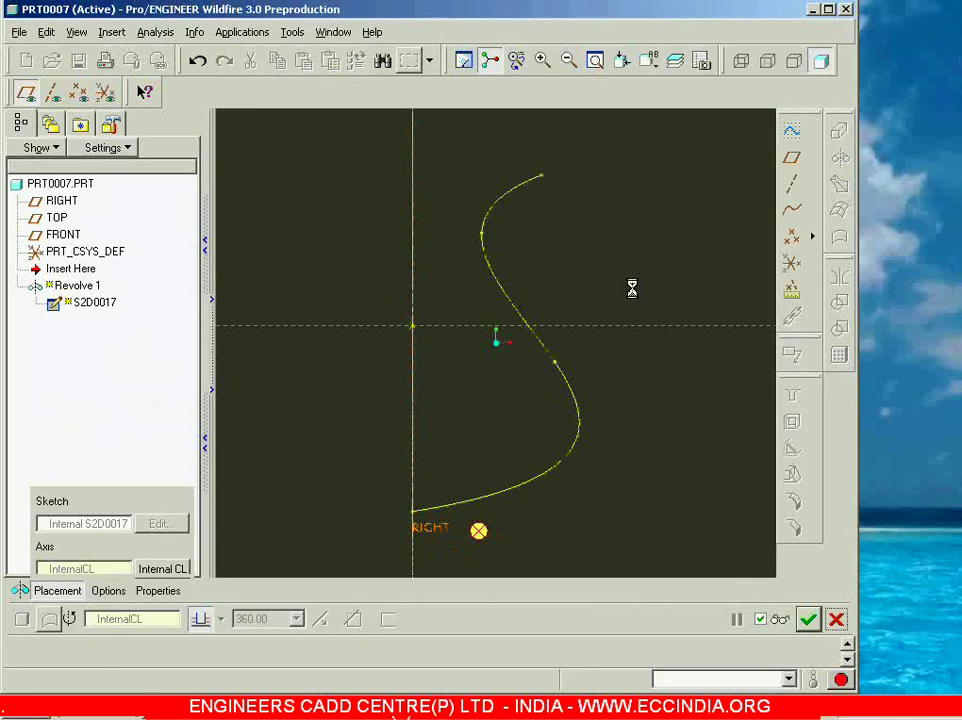
pyautogui.press('Delete')
pyautogui.click(750, 183)
pyautogui.click(490, 193)
pyautogui.click(586, 483)
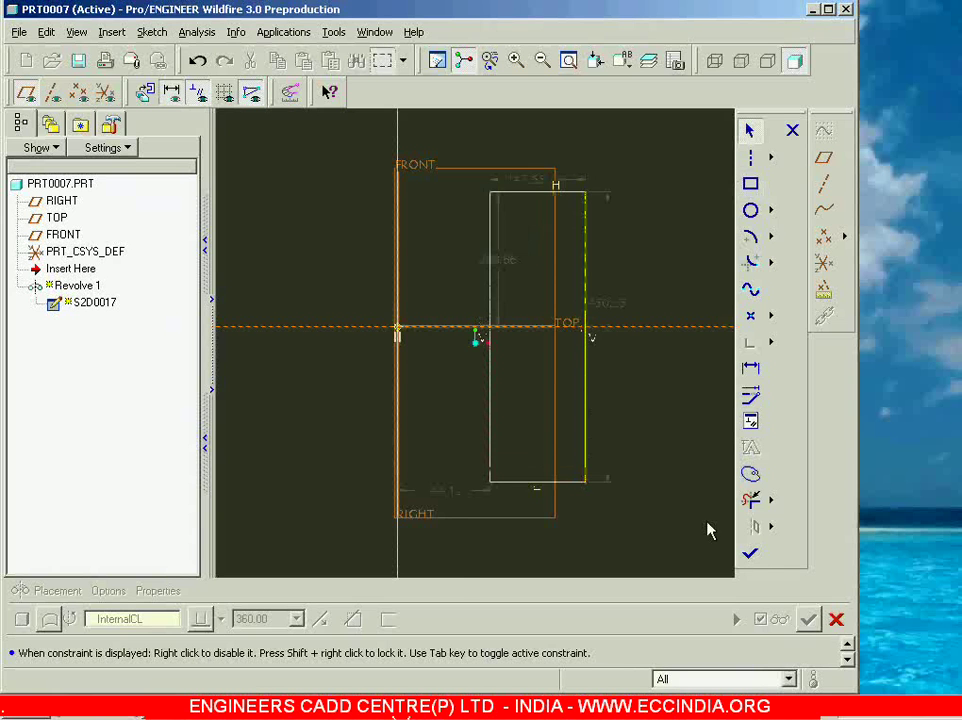
pyautogui.middleClick(655, 460)
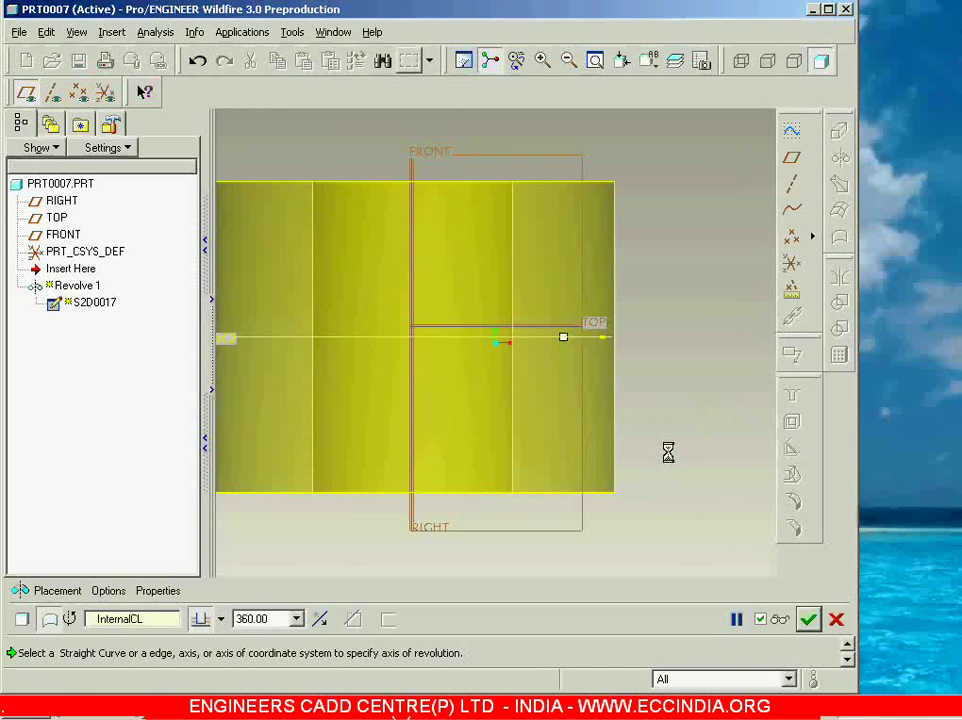
# Step: Set the revolve angle to 180 and flip the direction of revolution
pyautogui.click(263, 622)
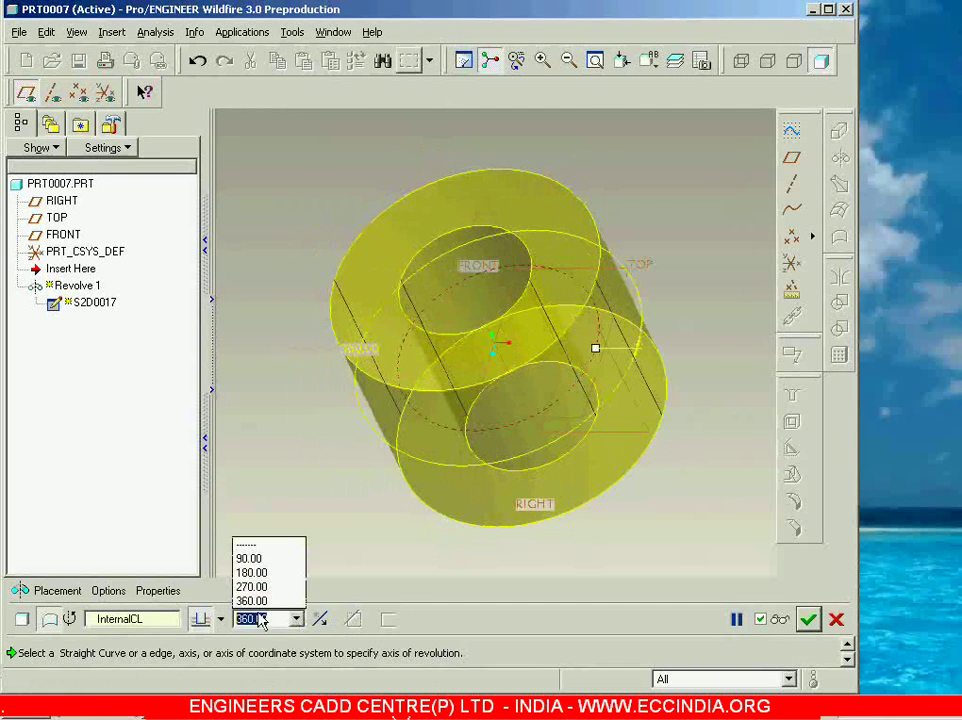
pyautogui.click(251, 572)
pyautogui.click(319, 619)
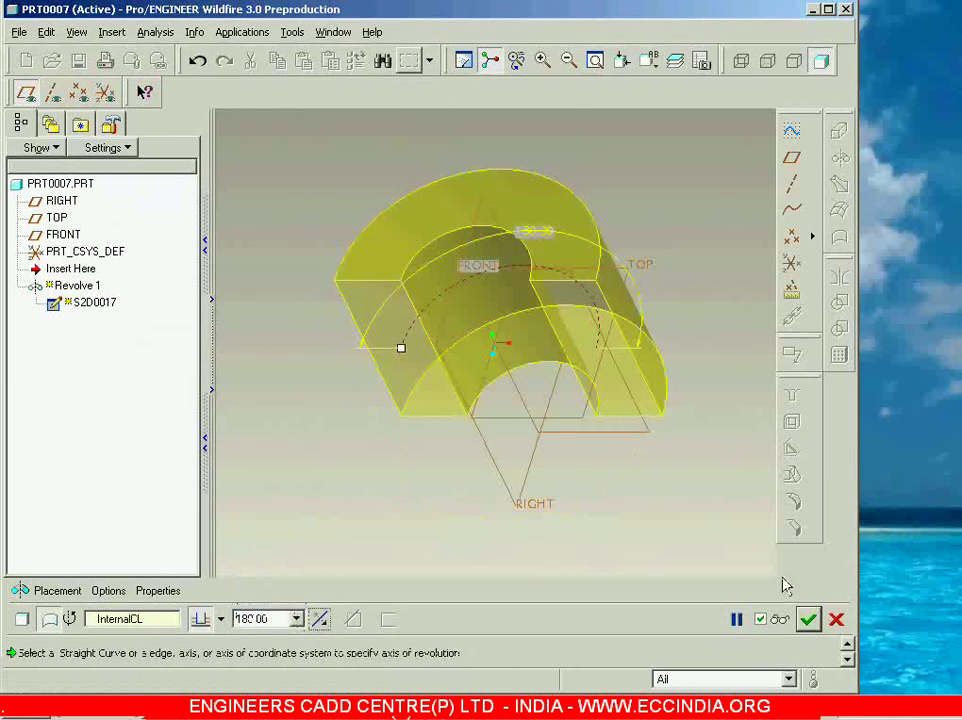
# Step: Preview the half-ring surface and inspect its open ends from different angles
pyautogui.click(779, 618)
pyautogui.moveTo(704, 484)
pyautogui.mouseDown(button='middle')
pyautogui.moveTo(721, 425)
pyautogui.moveTo(715, 361)
pyautogui.moveTo(683, 398)
pyautogui.moveTo(719, 442)
pyautogui.mouseUp(button='middle')
pyautogui.scroll(3, 556, 605)
pyautogui.scroll(-3, 558, 505)
pyautogui.moveTo(558, 505); pyautogui.dragTo(608, 462, button='middle')
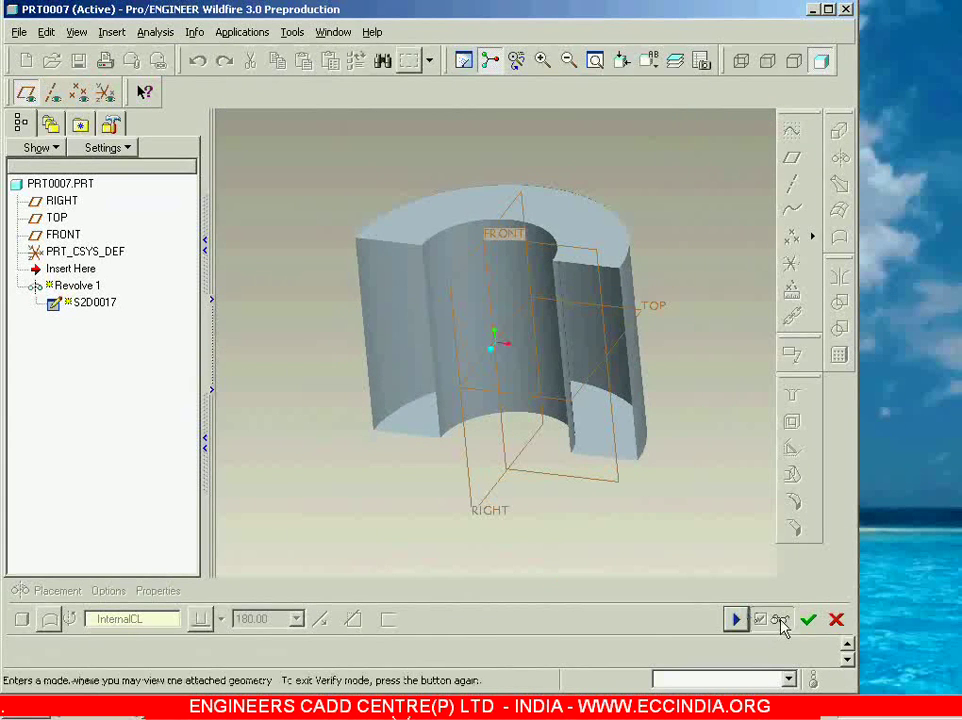
pyautogui.click(779, 618)
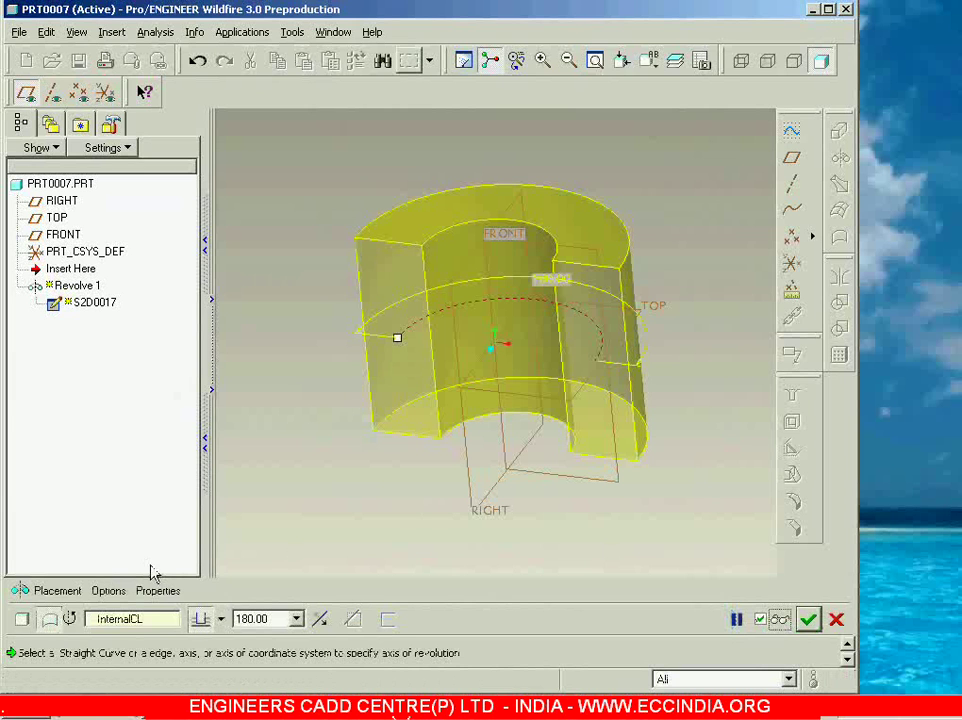
# Step: Enable capped ends for the 180-degree revolve and preview the closed half ring from different angles
pyautogui.click(110, 589)
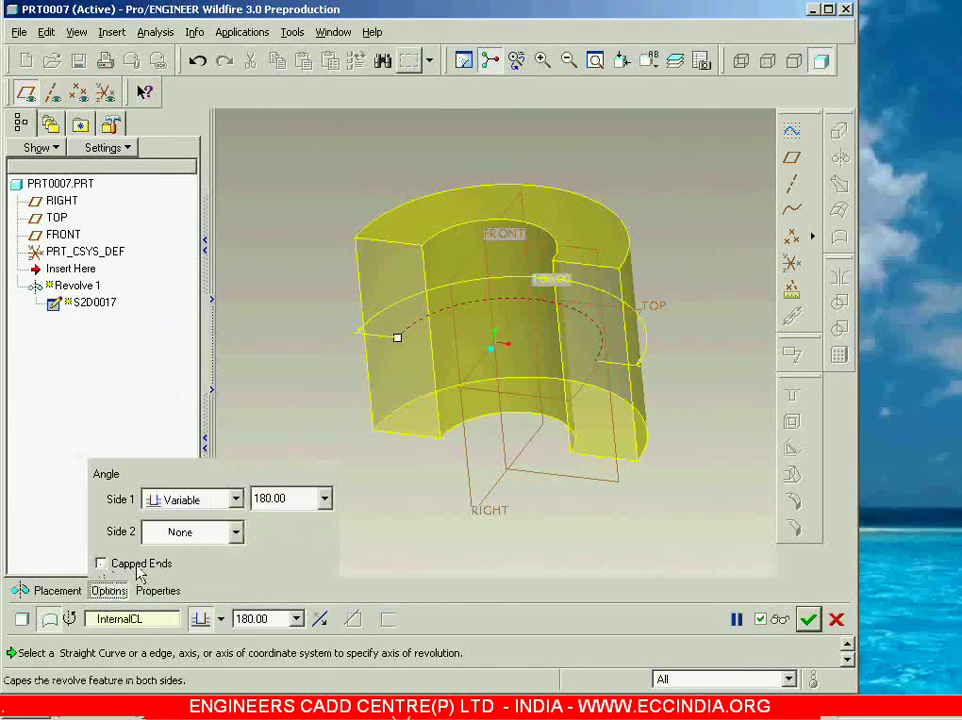
pyautogui.click(101, 564)
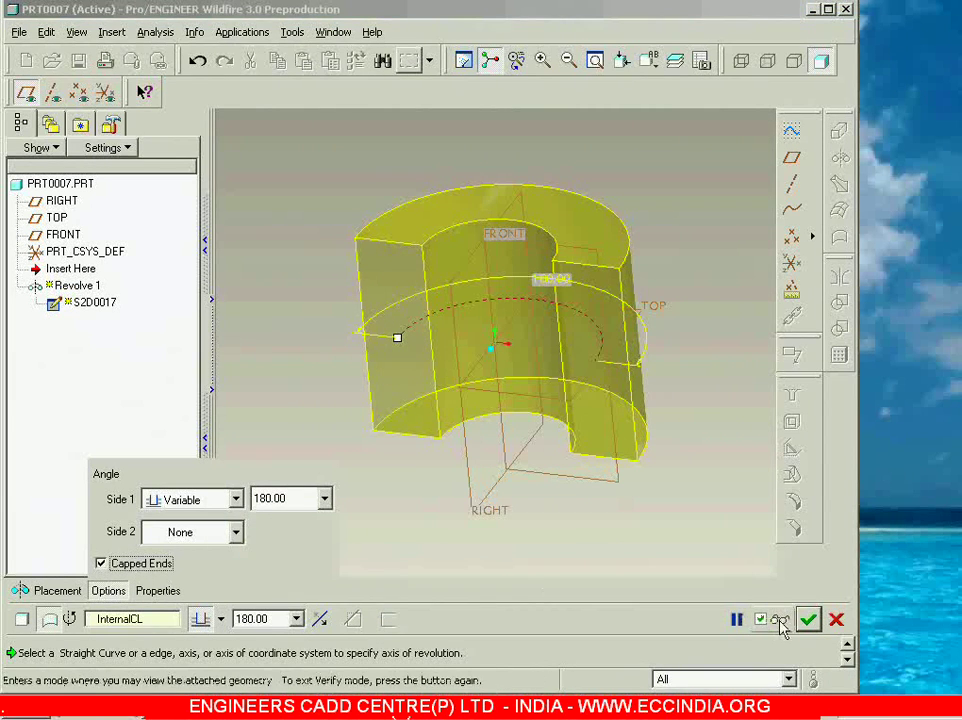
pyautogui.click(779, 618)
pyautogui.moveTo(686, 497); pyautogui.dragTo(620, 339, button='middle')
pyautogui.hotkey('ctrl', 'd')
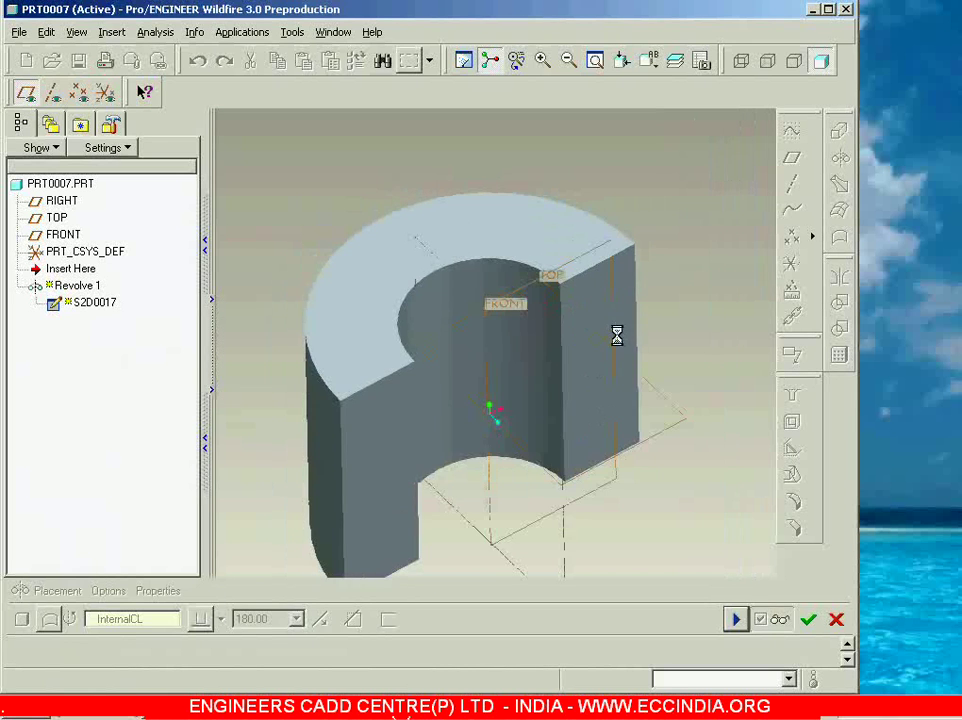
pyautogui.click(735, 619)
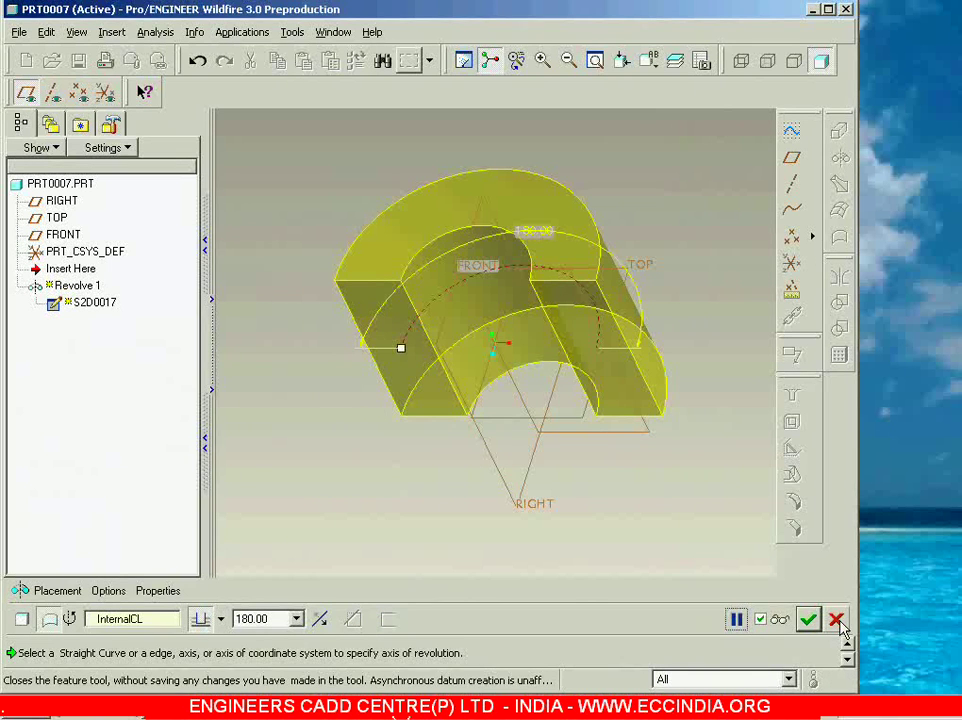
# Step: Cancel the revolve feature and confirm discarding it
pyautogui.click(836, 620)
pyautogui.click(466, 388)
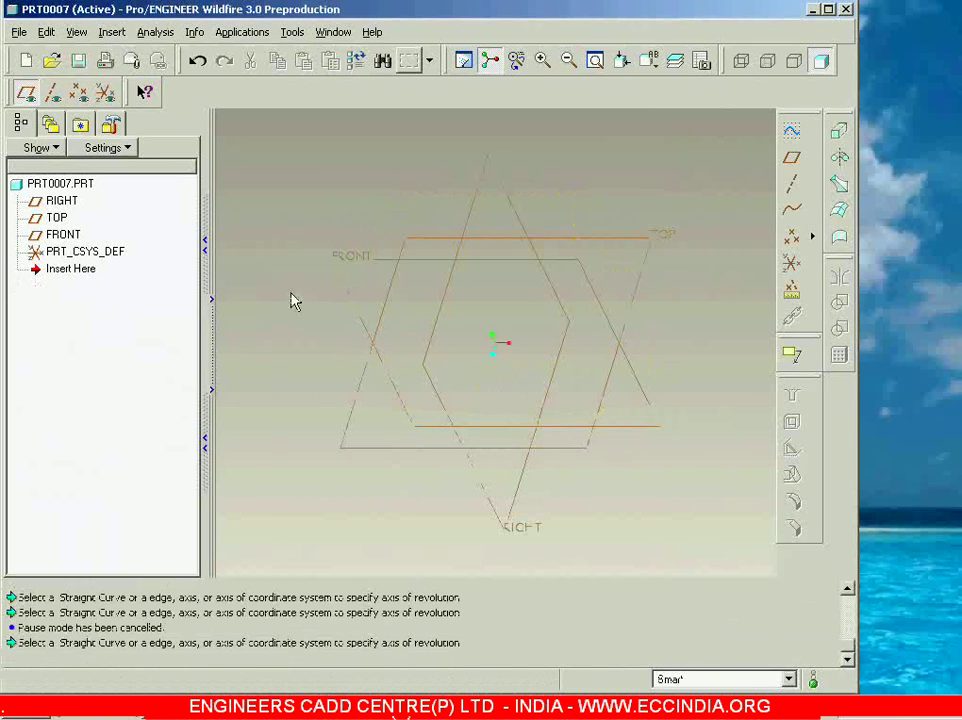
pyautogui.click(112, 32)
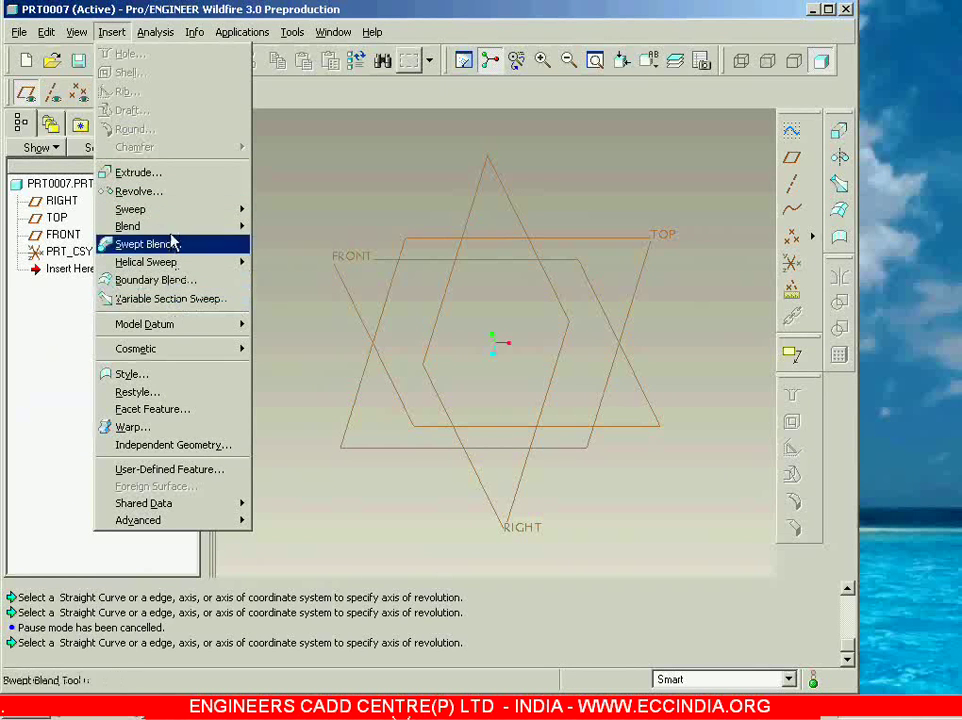
pyautogui.click(304, 187)
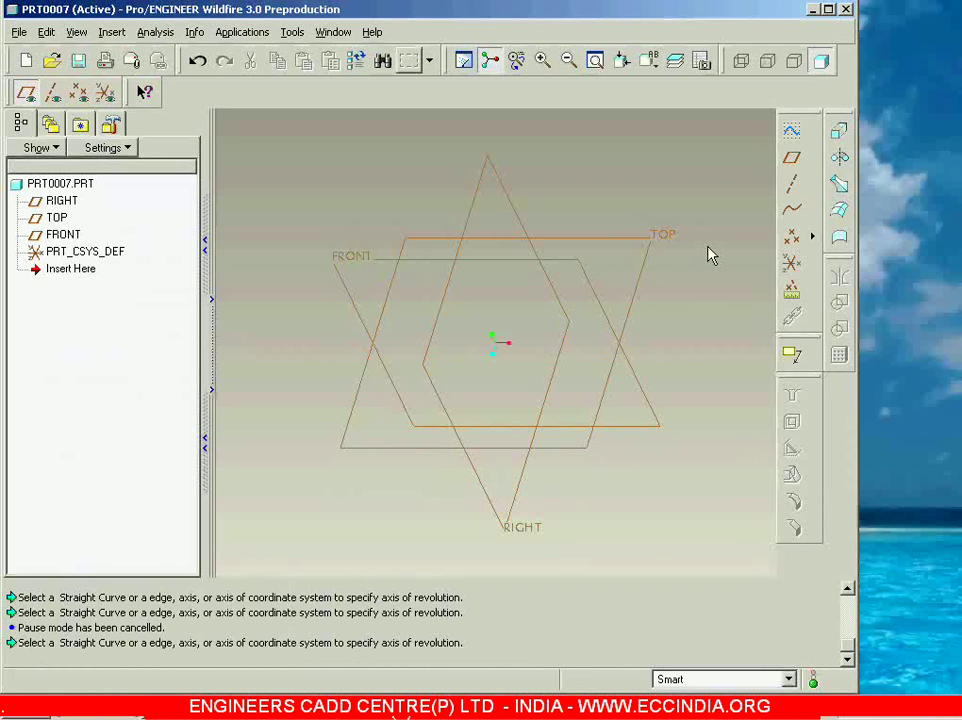
# Step: Start a surface extrude and open its internal sketch on the FRONT plane
pyautogui.click(839, 131)
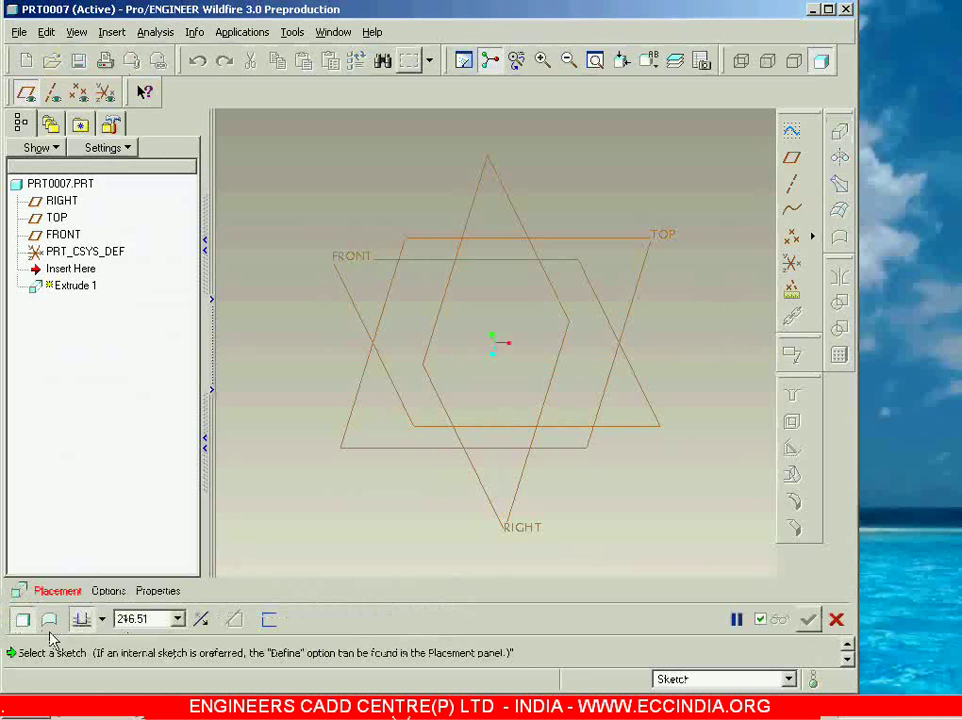
pyautogui.click(49, 619)
pyautogui.click(60, 591)
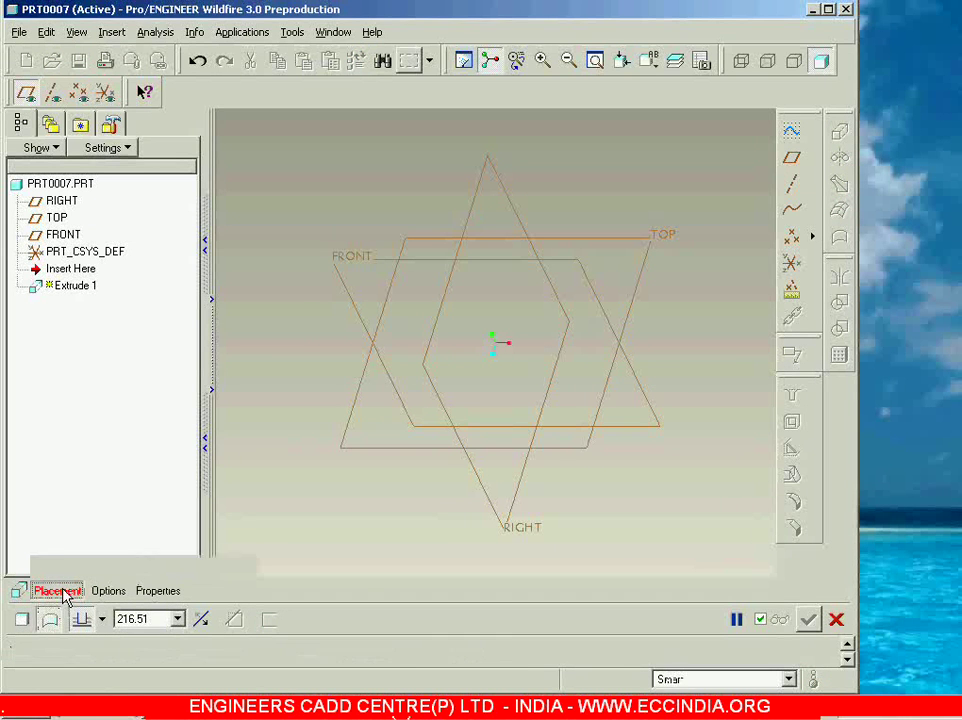
pyautogui.click(207, 569)
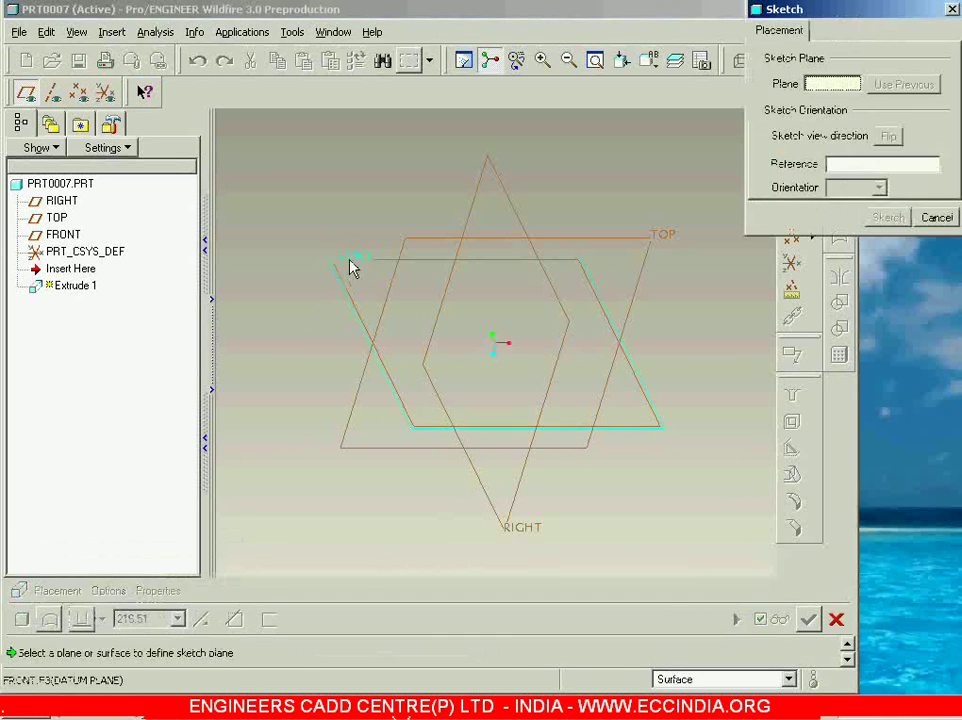
pyautogui.click(389, 253)
pyautogui.click(881, 222)
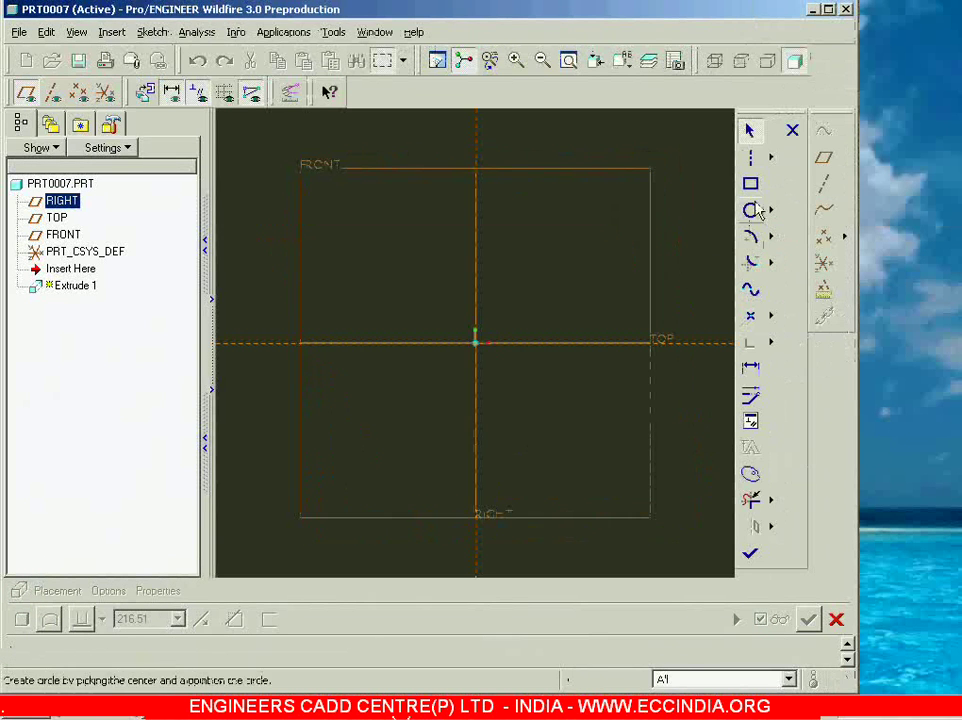
# Step: Sketch an open four-point wavy spline descending across the RIGHT and TOP references and finish the sketch
pyautogui.click(750, 289)
pyautogui.click(305, 229)
pyautogui.click(419, 241)
pyautogui.click(493, 390)
pyautogui.click(597, 419)
pyautogui.middleClick(627, 364)
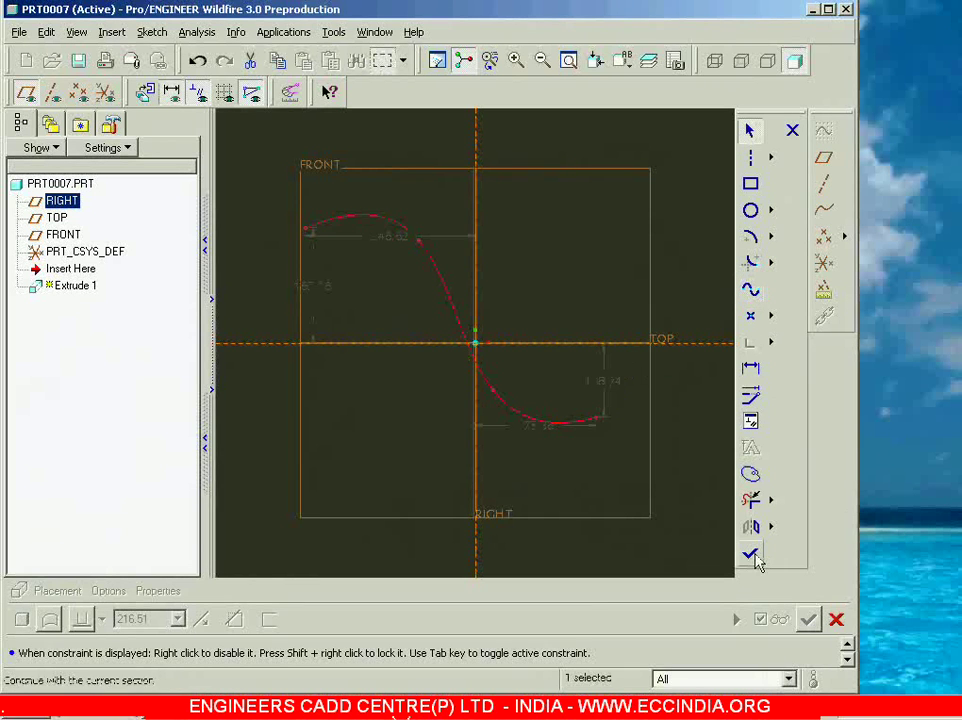
pyautogui.click(750, 553)
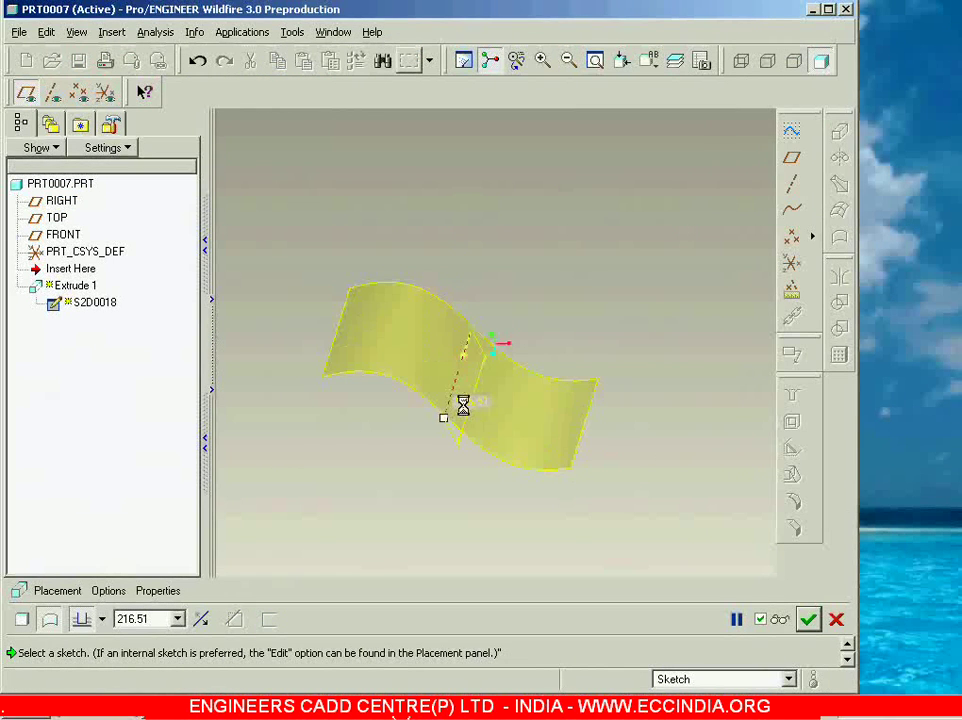
# Step: Set the wavy surface's extrude depth to 200 and complete the feature
pyautogui.write('100')
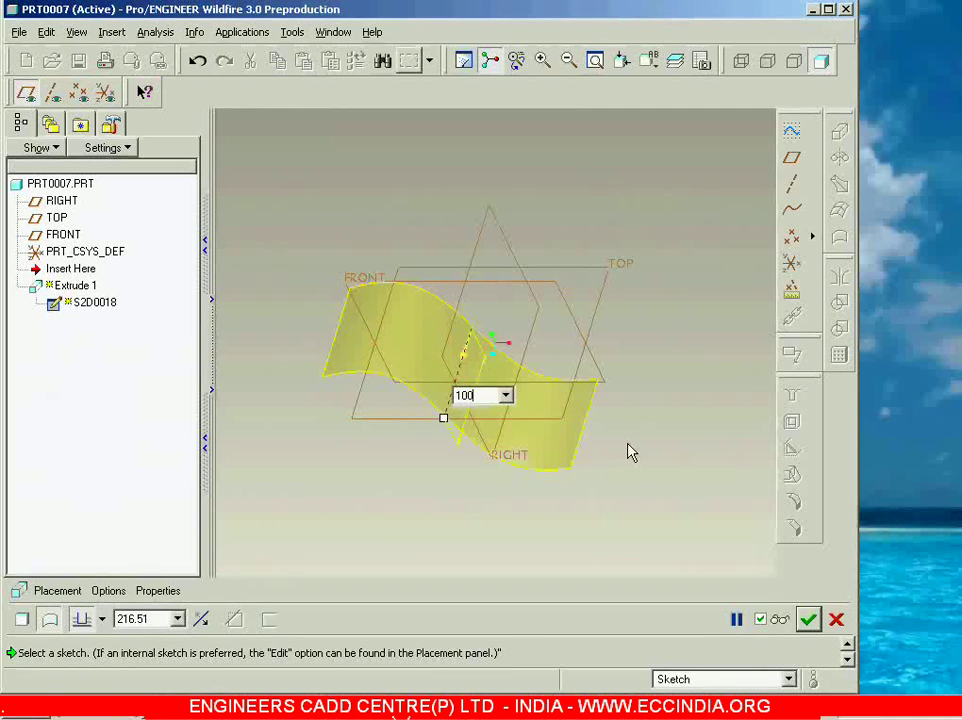
pyautogui.press('Return')
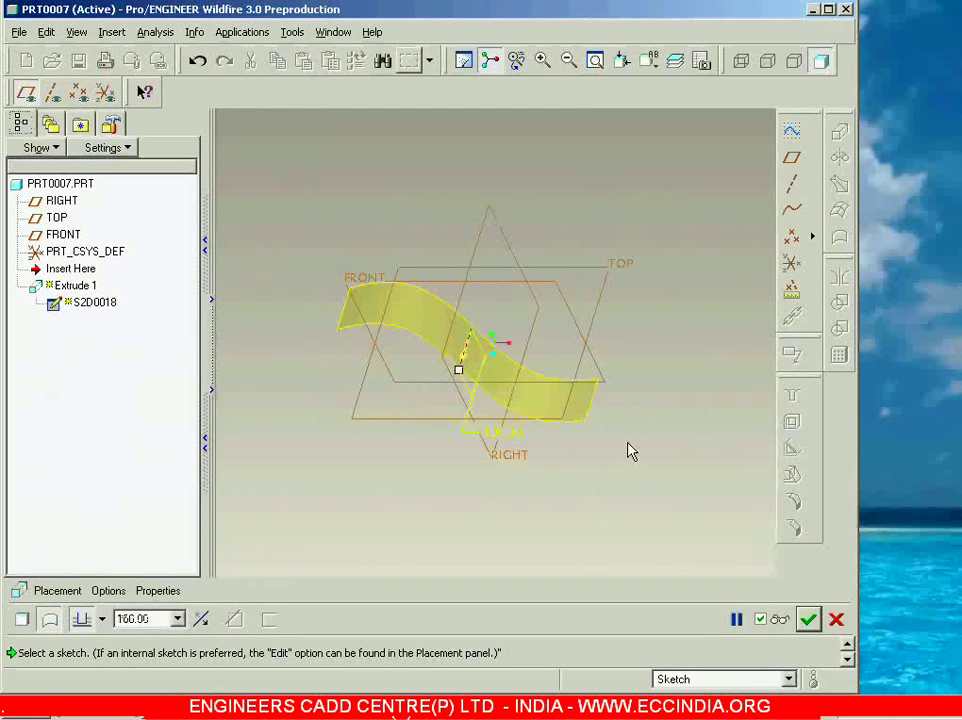
pyautogui.doubleClick(505, 437)
pyautogui.write('200')
pyautogui.press('Return')
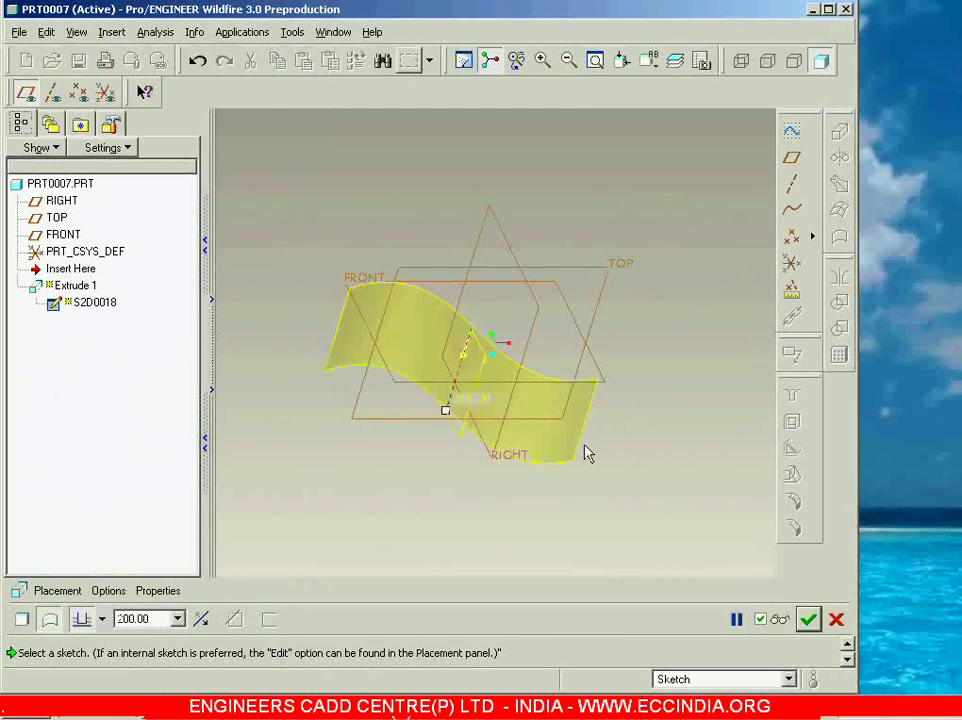
pyautogui.click(808, 619)
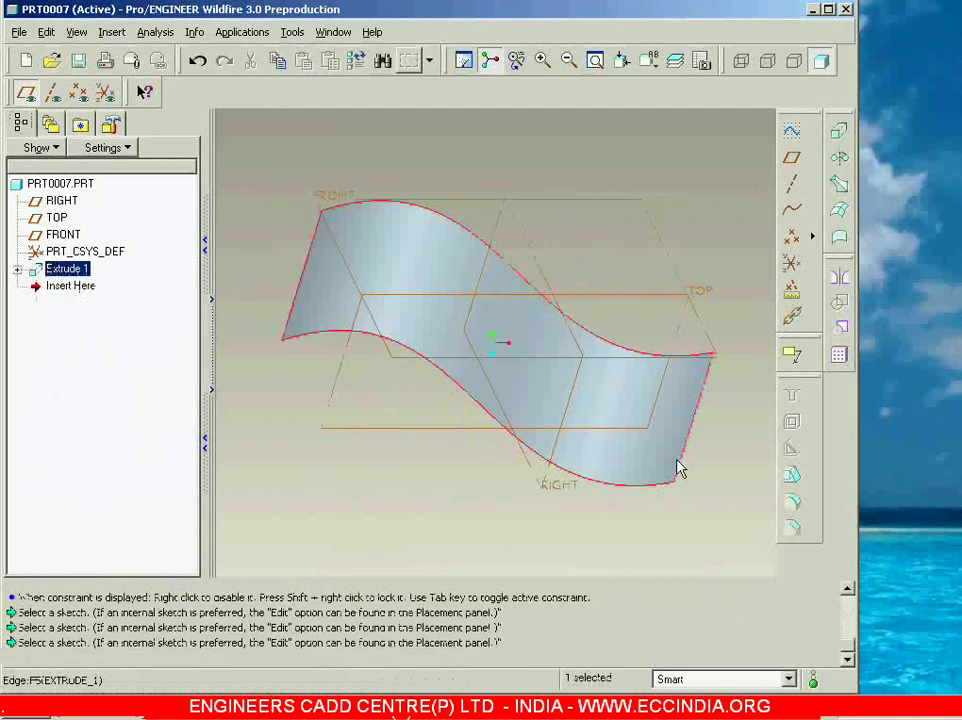
# Step: Start a second surface extrude and open its internal sketch on the FRONT plane
pyautogui.click(712, 473)
pyautogui.keyDown('shift'); pyautogui.moveTo(709, 466); pyautogui.dragTo(675, 450, button='middle'); pyautogui.keyUp('shift')
pyautogui.click(838, 138)
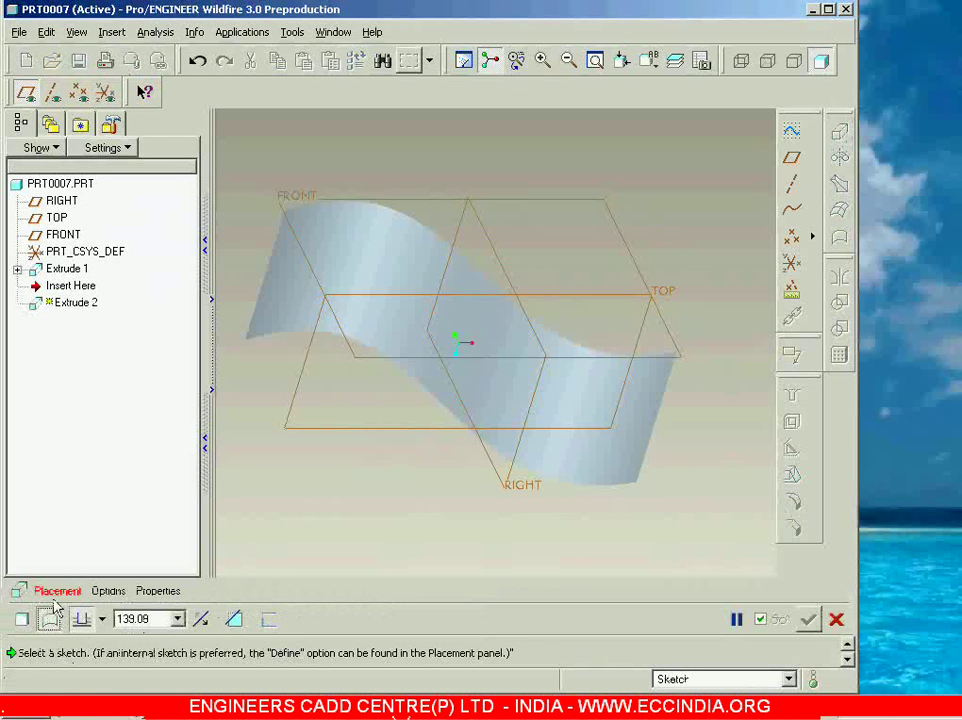
pyautogui.click(57, 591)
pyautogui.click(207, 568)
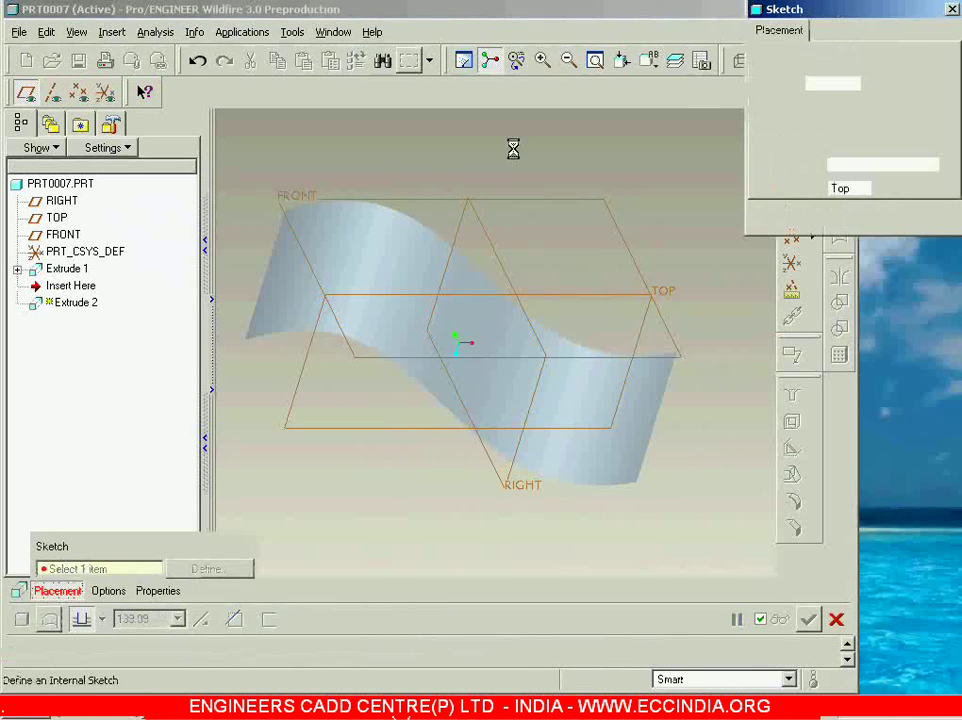
pyautogui.click(620, 212)
pyautogui.click(876, 222)
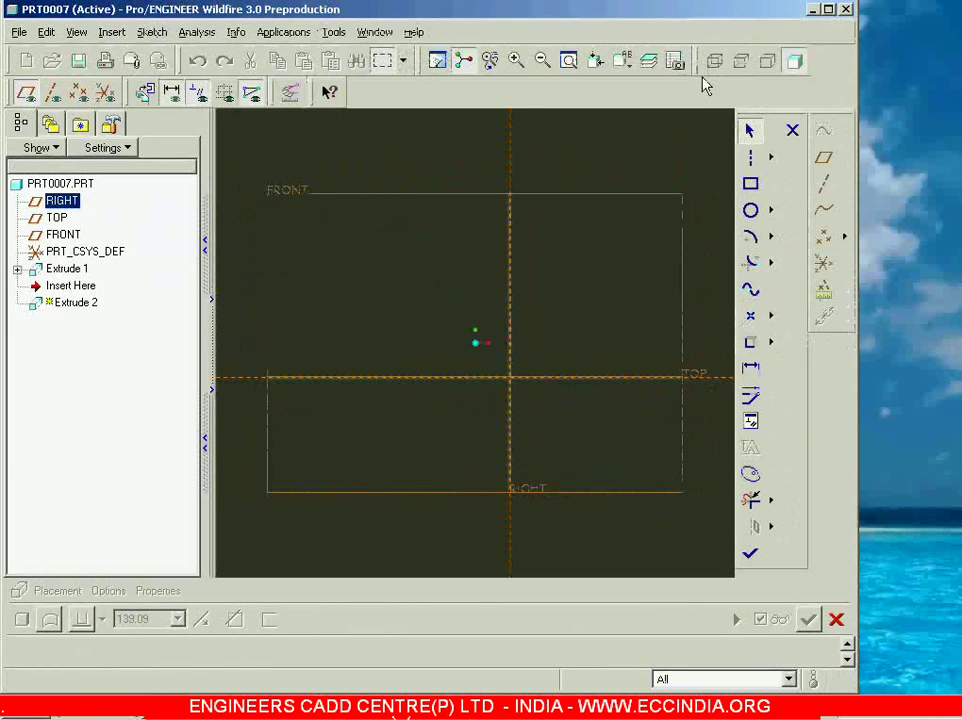
# Step: Switch to wireframe display and add the wavy surface's curved edge as a sketch reference
pyautogui.click(715, 63)
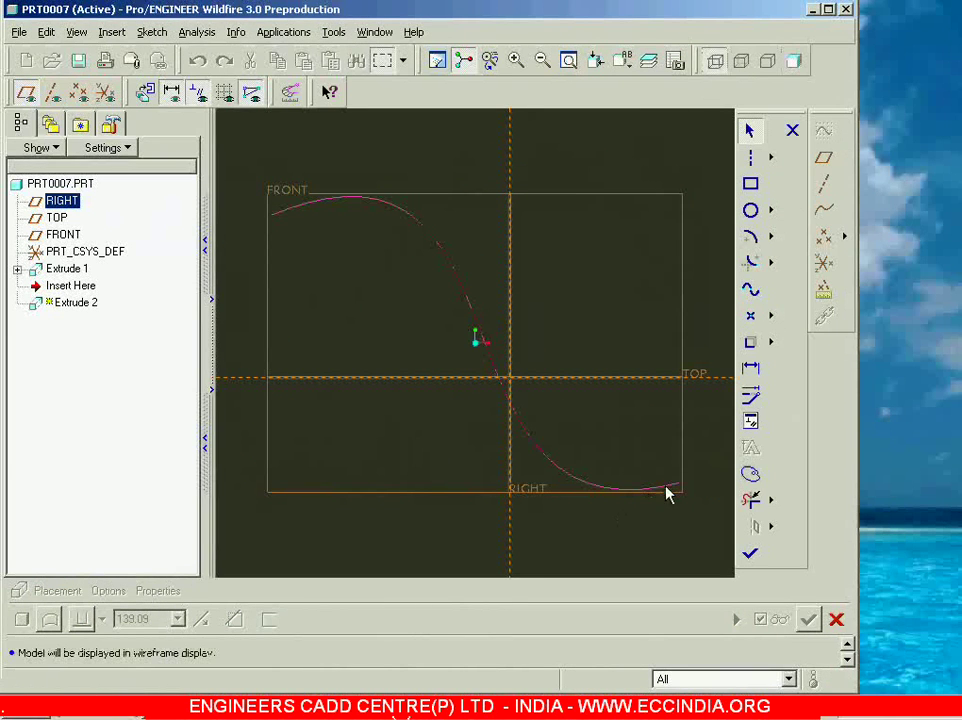
pyautogui.click(152, 32)
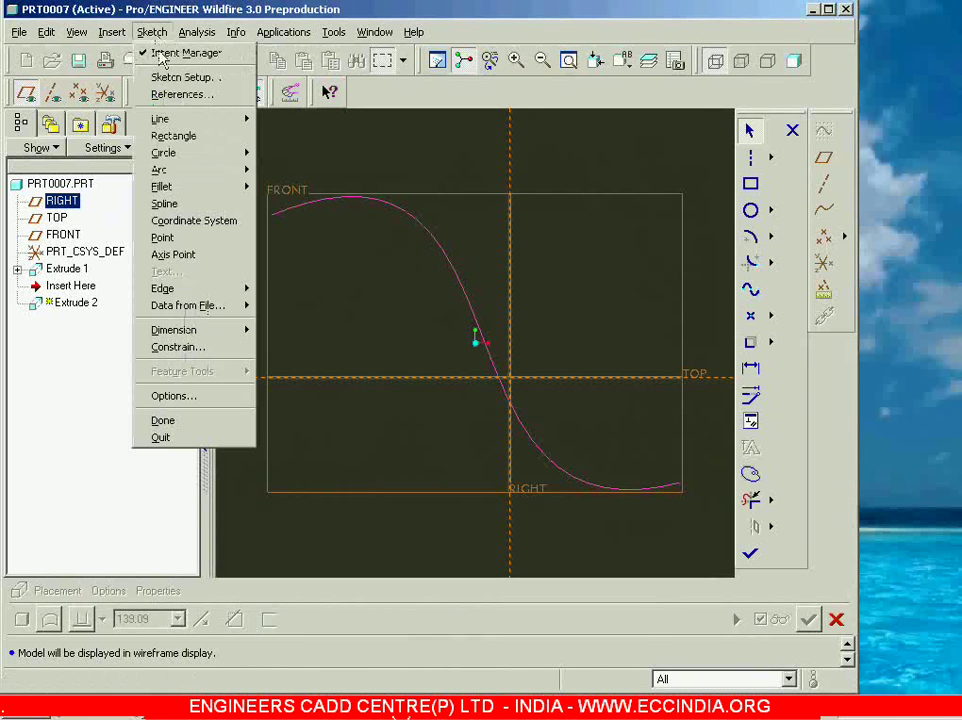
pyautogui.click(150, 92)
pyautogui.click(598, 487)
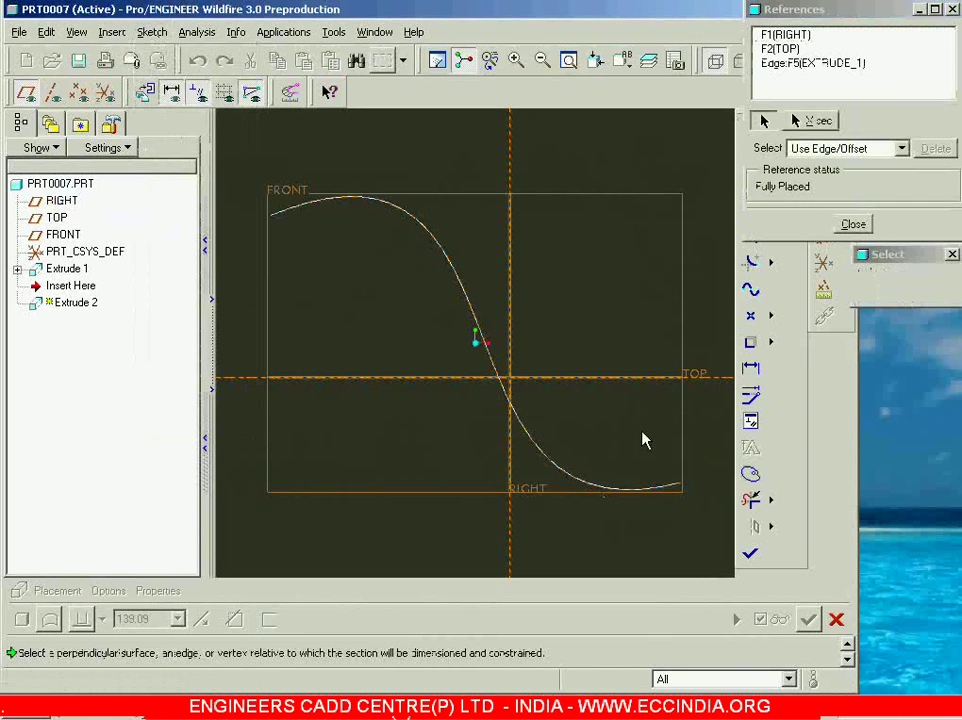
pyautogui.click(850, 224)
# Step: Sketch a vertical line upward from the lower end of the wavy curve and finish the sketch
pyautogui.moveTo(617, 432)
pyautogui.mouseDown(button='middle')
pyautogui.moveTo(605, 421)
pyautogui.moveTo(462, 436)
pyautogui.mouseUp(button='middle')
pyautogui.click(771, 157)
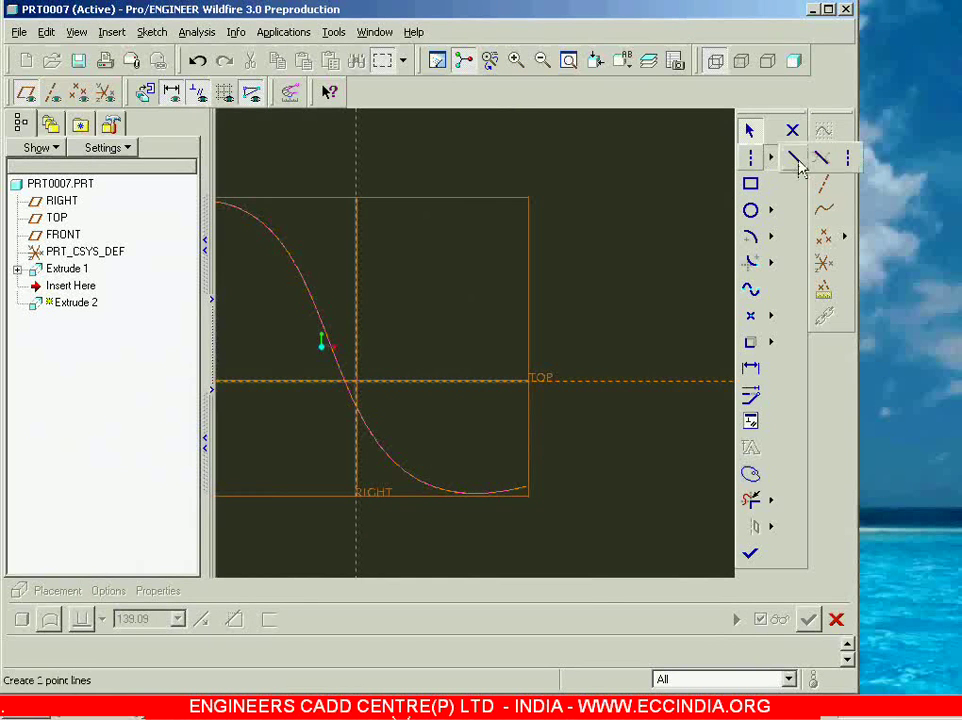
pyautogui.click(800, 160)
pyautogui.click(528, 491)
pyautogui.click(527, 156)
pyautogui.middleClick(668, 221)
pyautogui.click(750, 553)
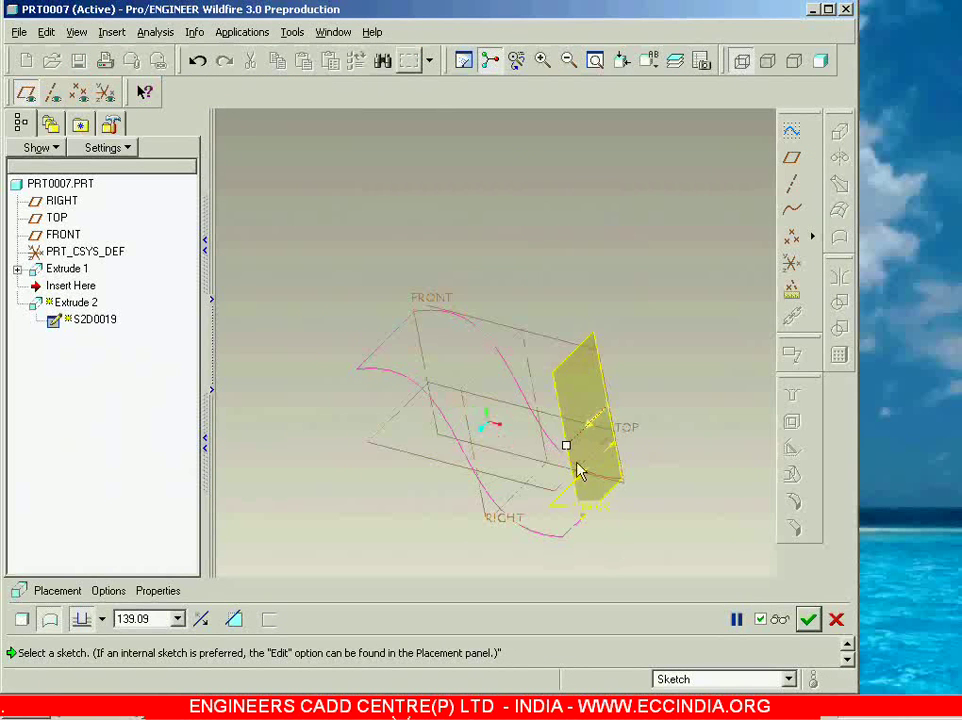
# Step: Extend the flat surface's depth past the wavy surface's front edge, complete the feature and return to shaded display
pyautogui.moveTo(566, 450); pyautogui.dragTo(480, 545)
pyautogui.click(808, 620)
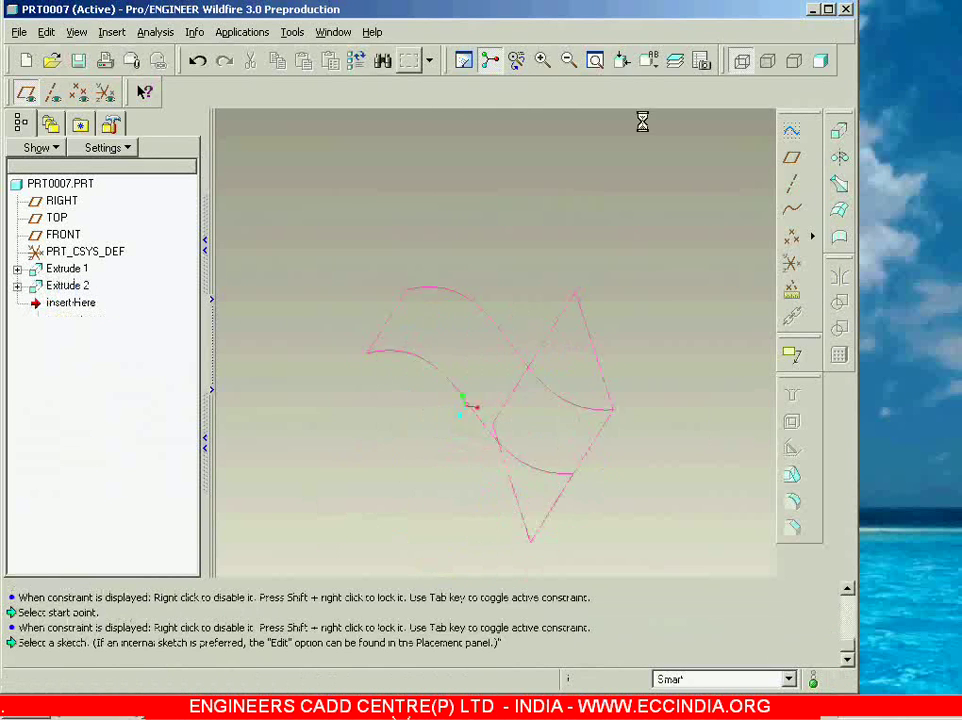
pyautogui.click(819, 60)
pyautogui.moveTo(655, 193)
pyautogui.mouseDown(button='middle')
pyautogui.moveTo(723, 148)
pyautogui.moveTo(681, 161)
pyautogui.moveTo(713, 146)
pyautogui.moveTo(724, 178)
pyautogui.moveTo(716, 161)
pyautogui.moveTo(644, 161)
pyautogui.moveTo(702, 161)
pyautogui.moveTo(704, 172)
pyautogui.moveTo(674, 157)
pyautogui.moveTo(597, 185)
pyautogui.moveTo(705, 157)
pyautogui.moveTo(709, 174)
pyautogui.mouseUp(button='middle')
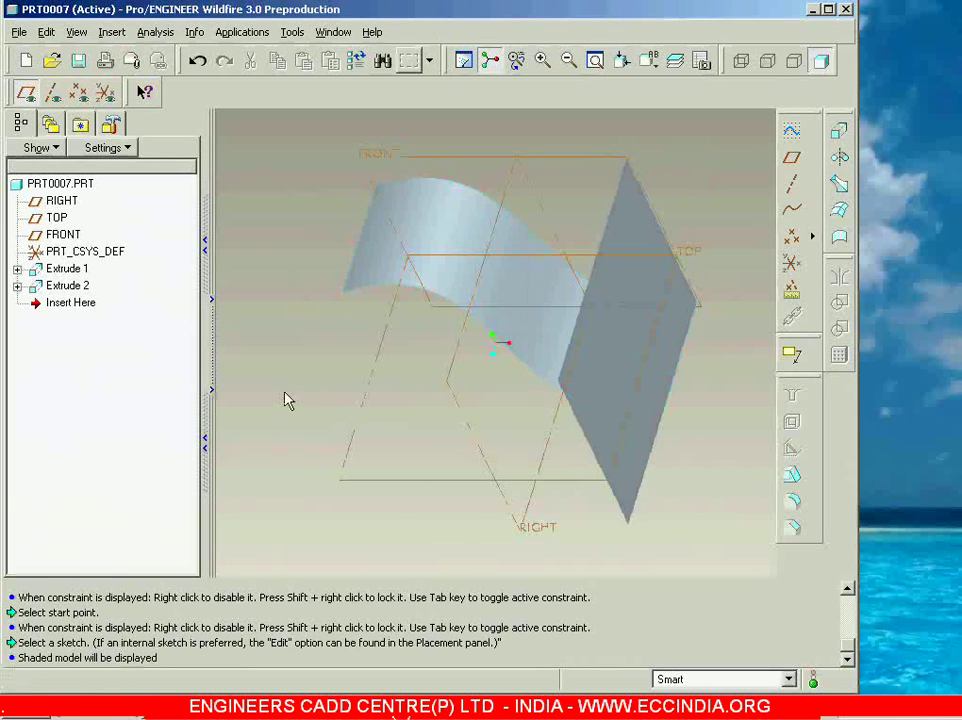
# Step: Merge the wavy surface and the flat surface into one quilt
pyautogui.click(412, 238)
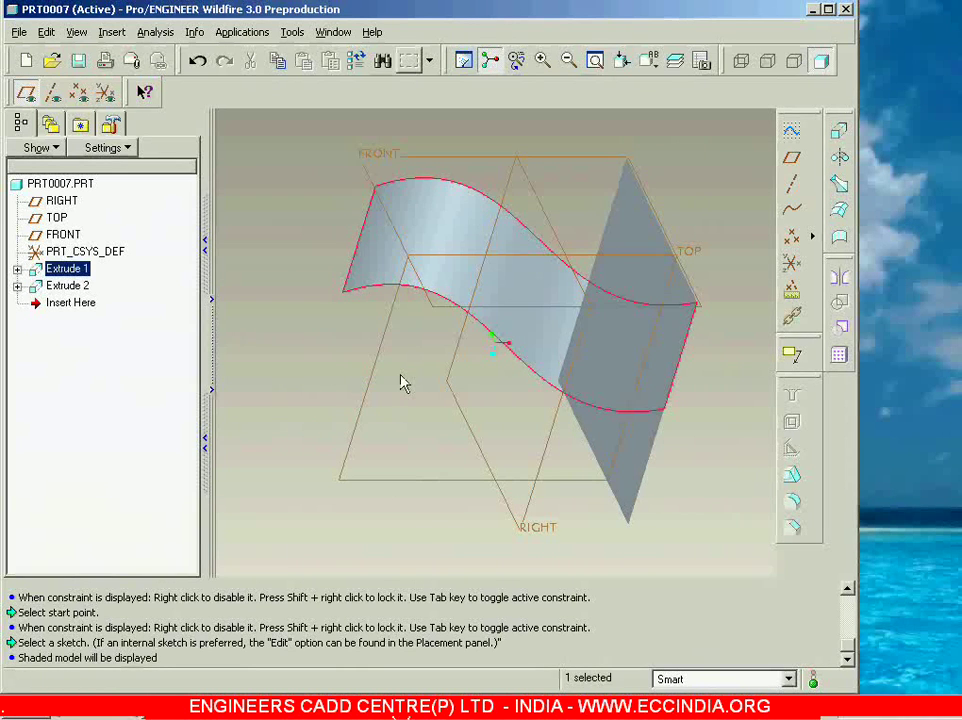
pyautogui.keyDown('ctrl'); pyautogui.click(633, 455); pyautogui.keyUp('ctrl')
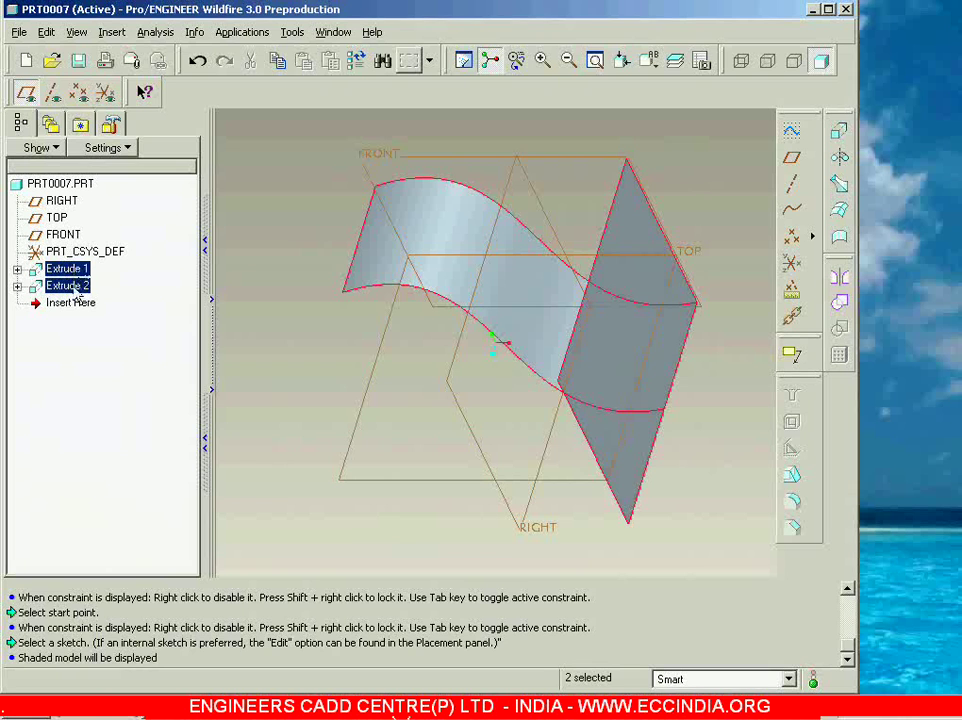
pyautogui.click(841, 306)
pyautogui.moveTo(563, 537); pyautogui.dragTo(629, 526, button='middle')
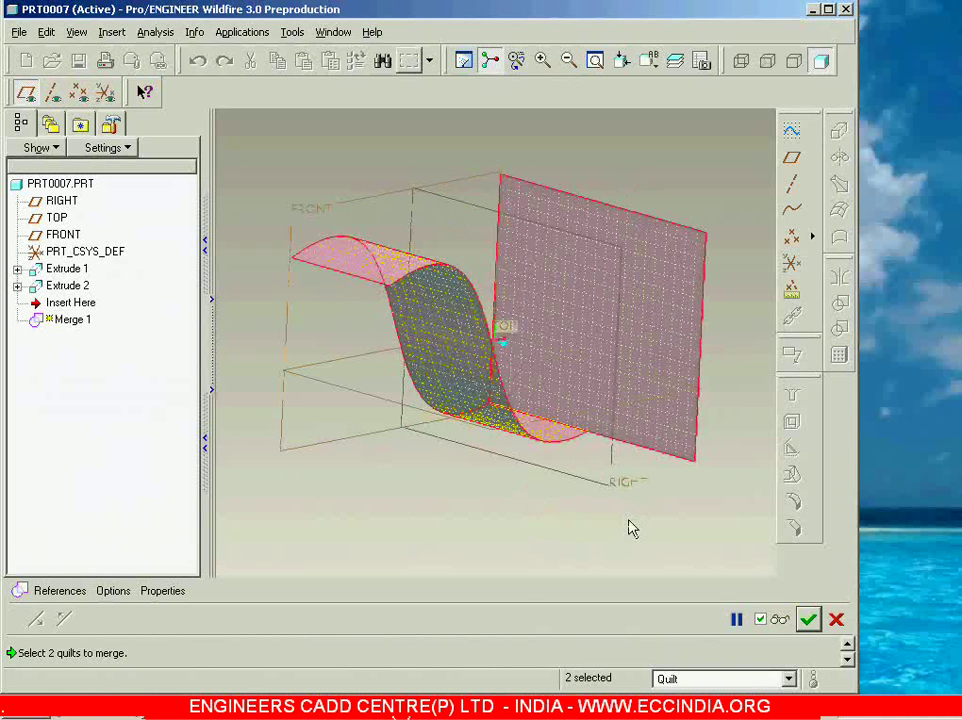
pyautogui.click(806, 618)
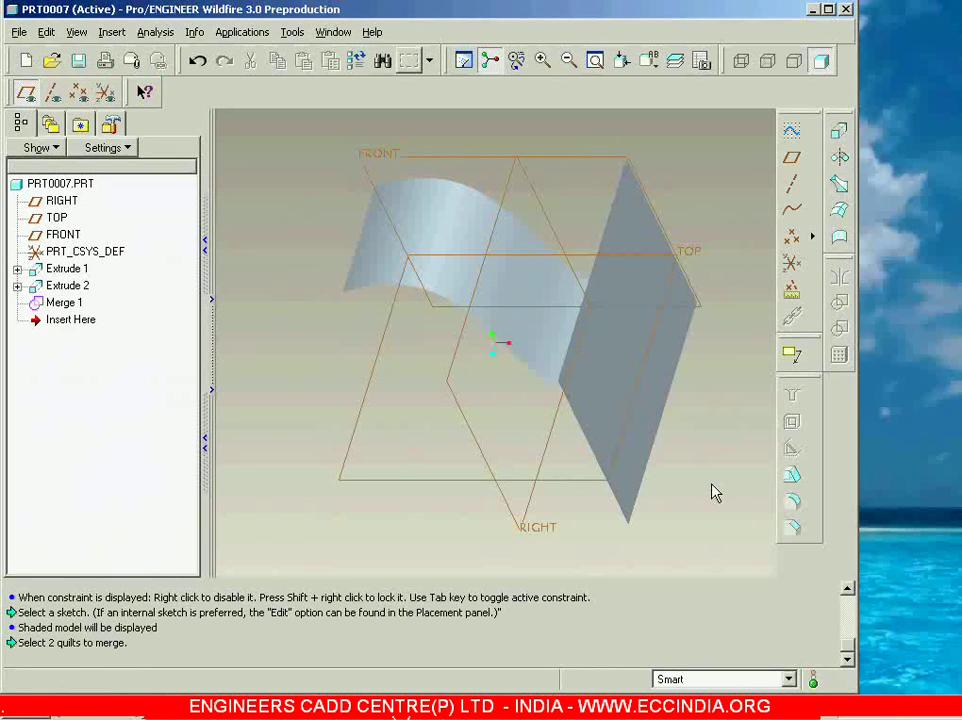
pyautogui.moveTo(698, 476); pyautogui.dragTo(399, 489, button='middle')
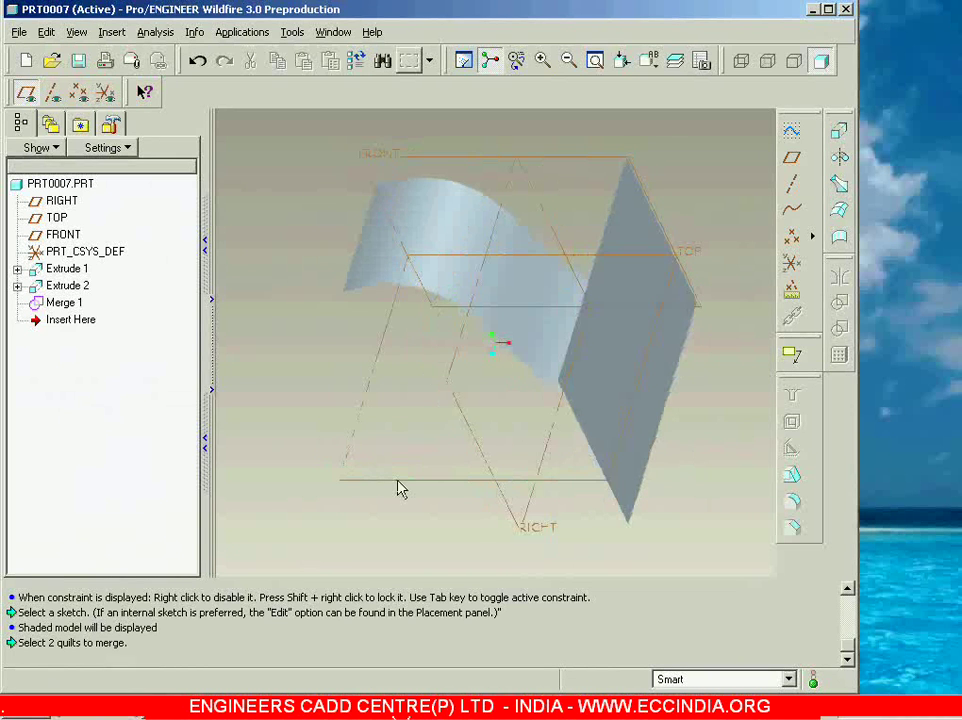
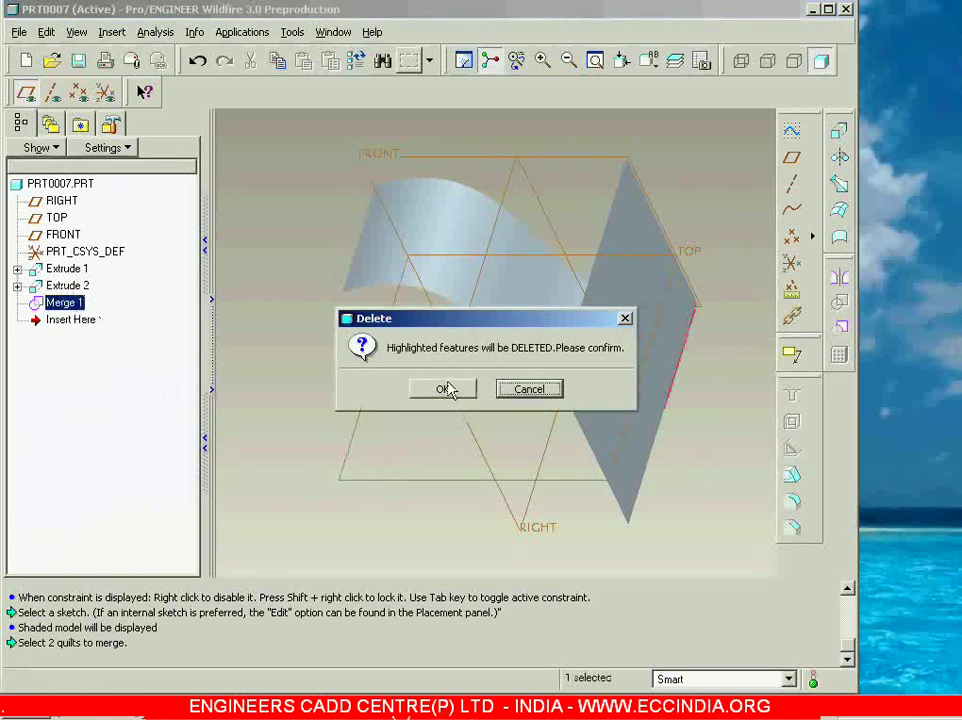
# Step: Delete the merge and both extruded surfaces from the part
pyautogui.click(68, 286)
pyautogui.press('Delete')
pyautogui.click(436, 386)
pyautogui.click(66, 270)
pyautogui.press('Delete')
pyautogui.click(440, 391)
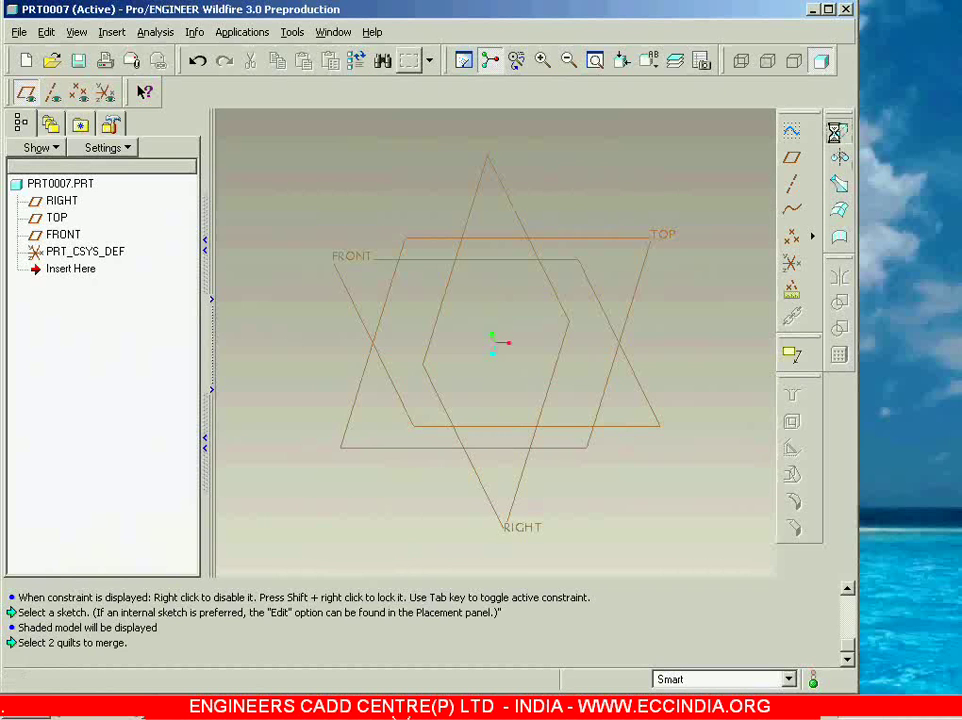
# Step: Start a new surface extrude and open its internal sketch on the FRONT plane
pyautogui.click(55, 592)
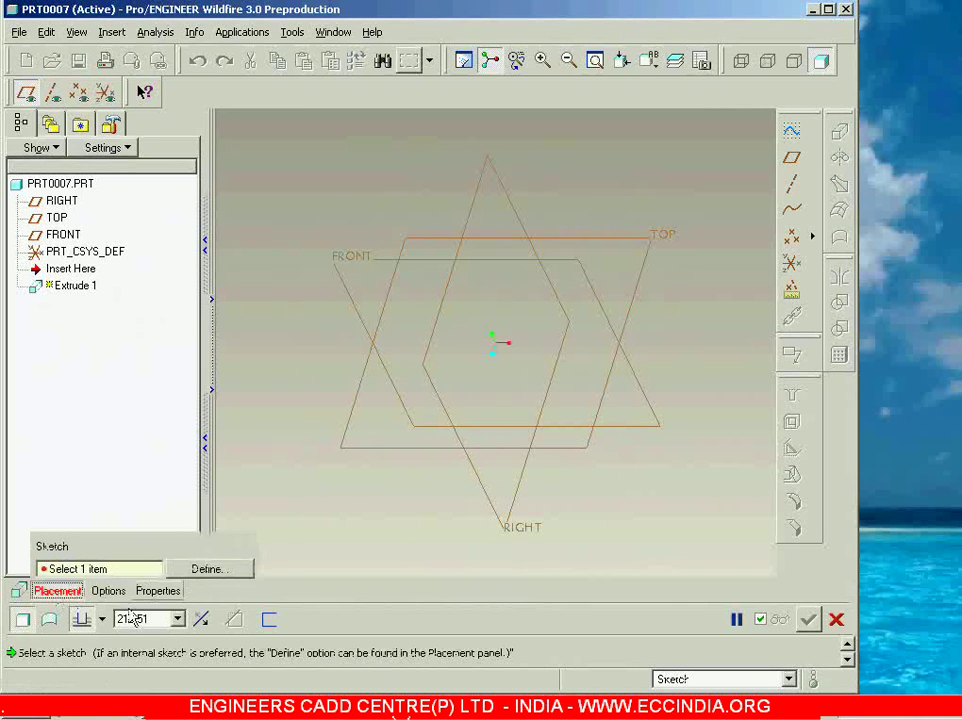
pyautogui.click(213, 572)
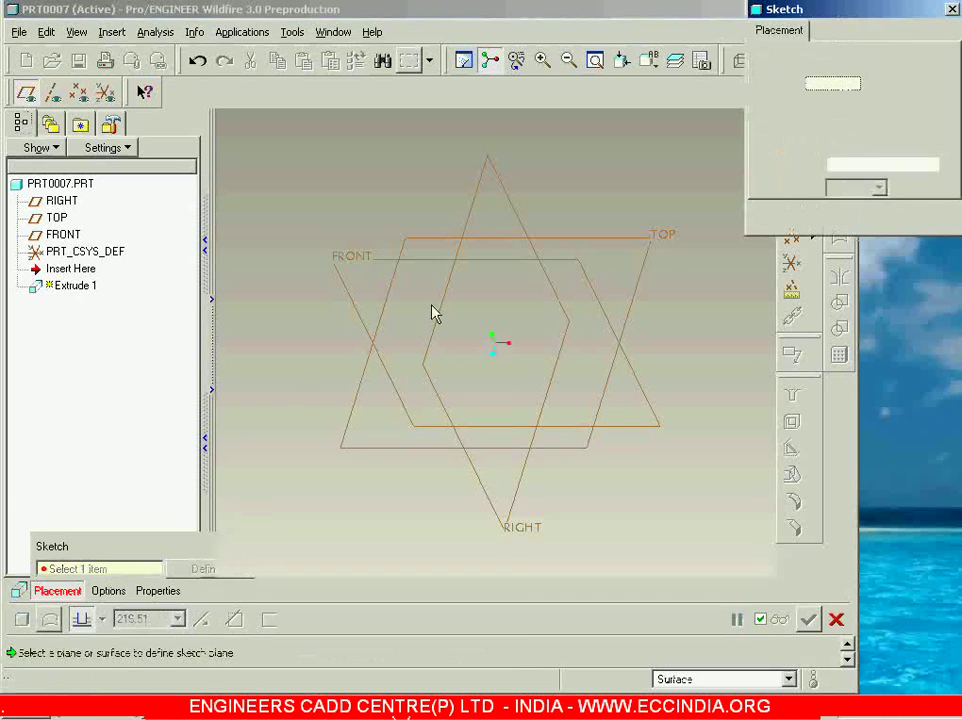
pyautogui.click(382, 266)
pyautogui.click(887, 215)
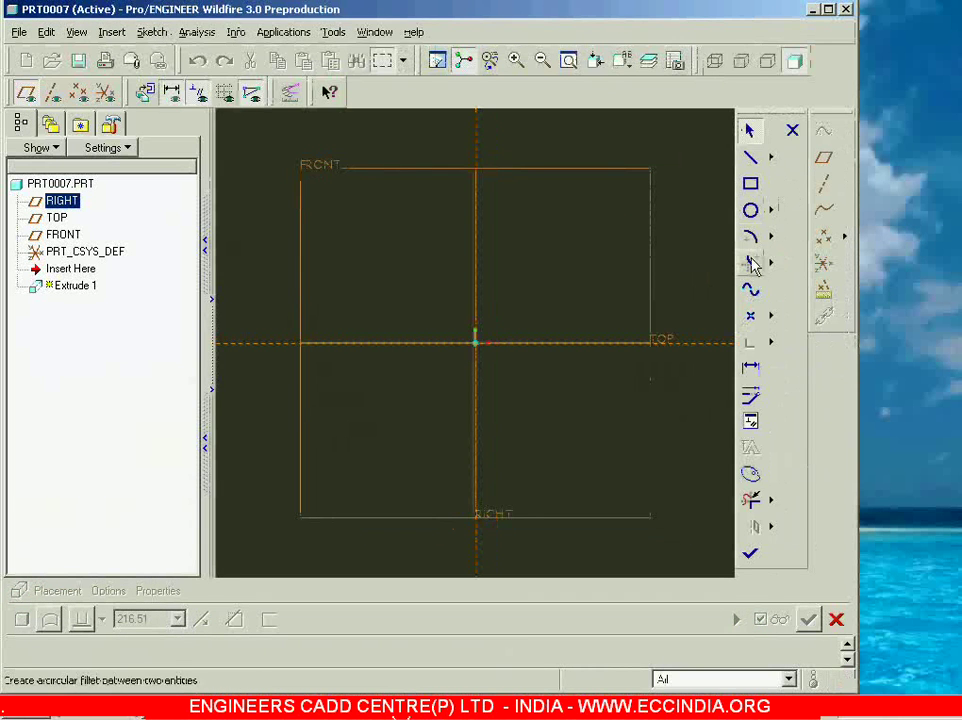
# Step: Sketch an open, downward-sagging arc across the RIGHT reference and complete its surface extrude at a depth of 216.51
pyautogui.click(762, 240)
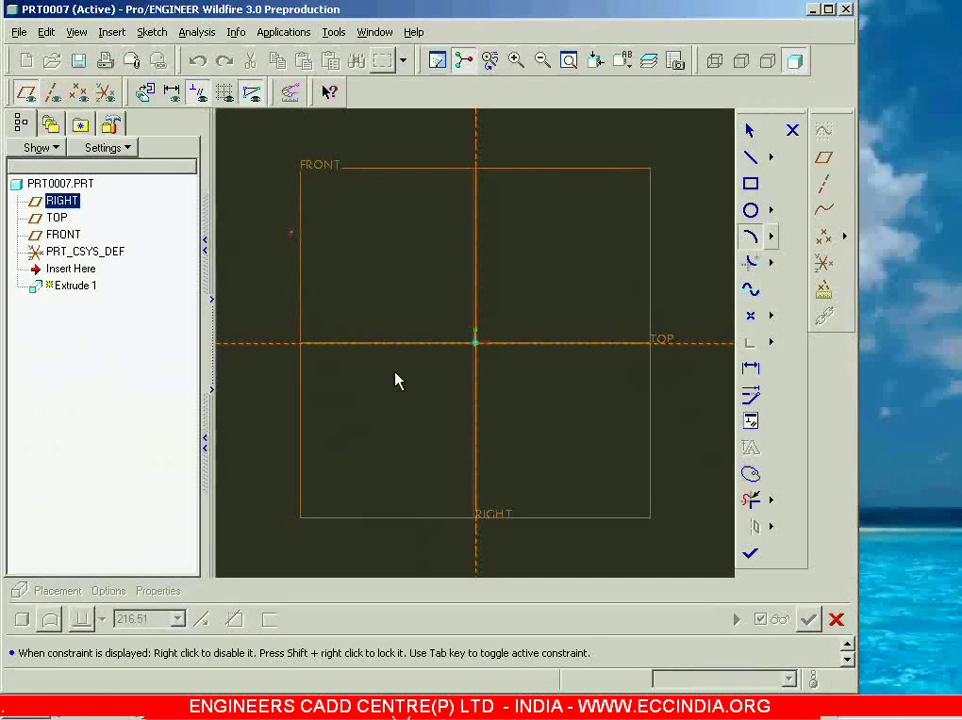
pyautogui.click(646, 474)
pyautogui.click(425, 413)
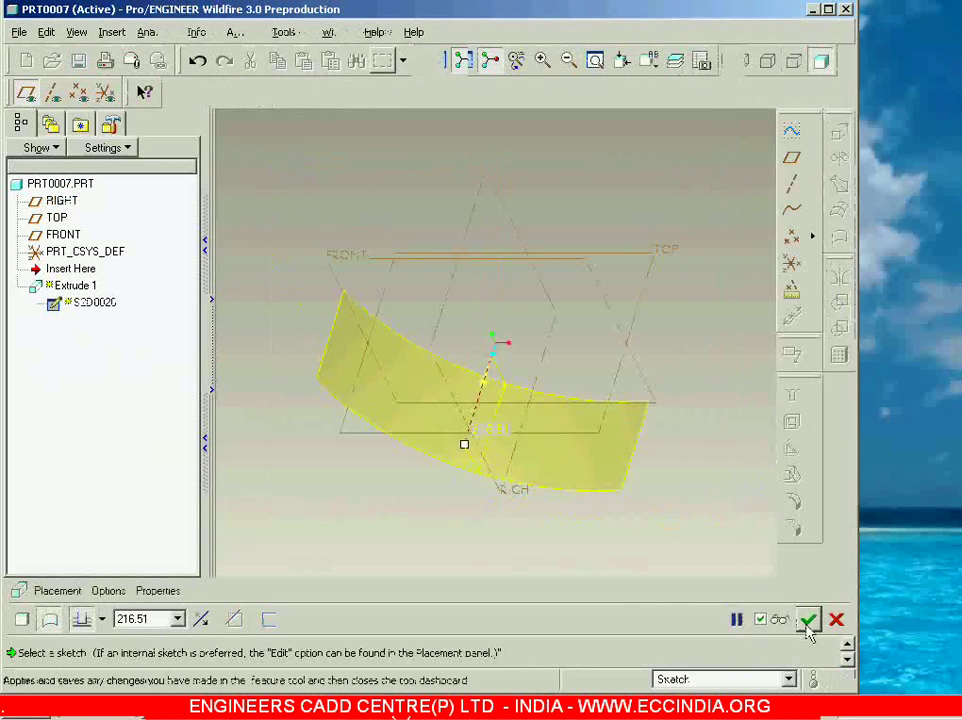
pyautogui.middleClick(748, 548)
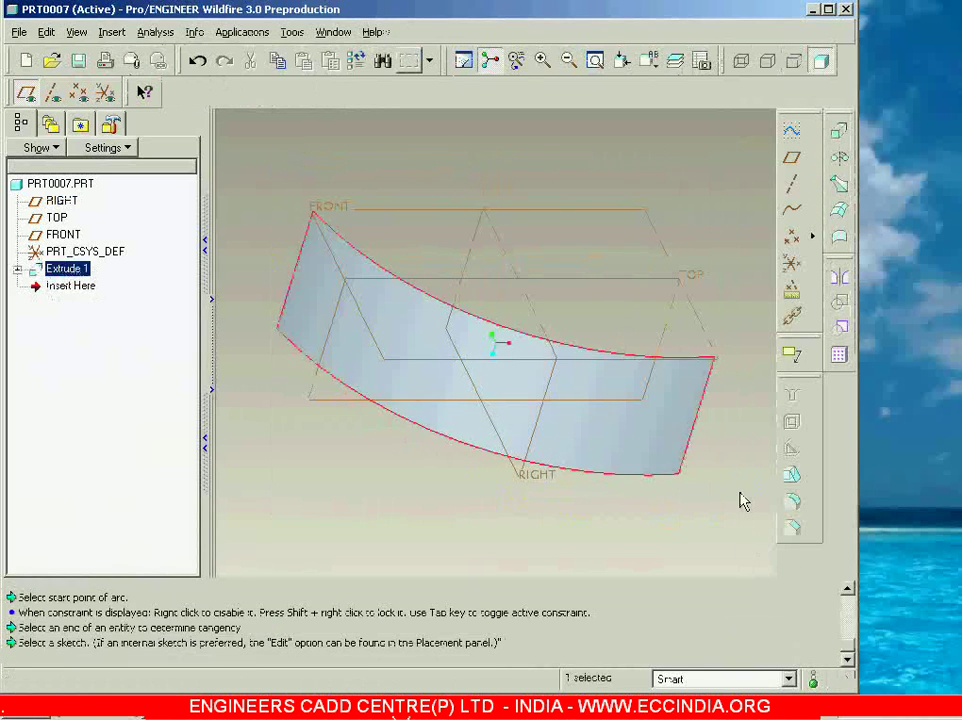
# Step: Start another surface extrude beside the arc surface and open its internal sketch on the FRONT plane
pyautogui.click(837, 135)
pyautogui.click(48, 622)
pyautogui.click(65, 591)
pyautogui.click(185, 566)
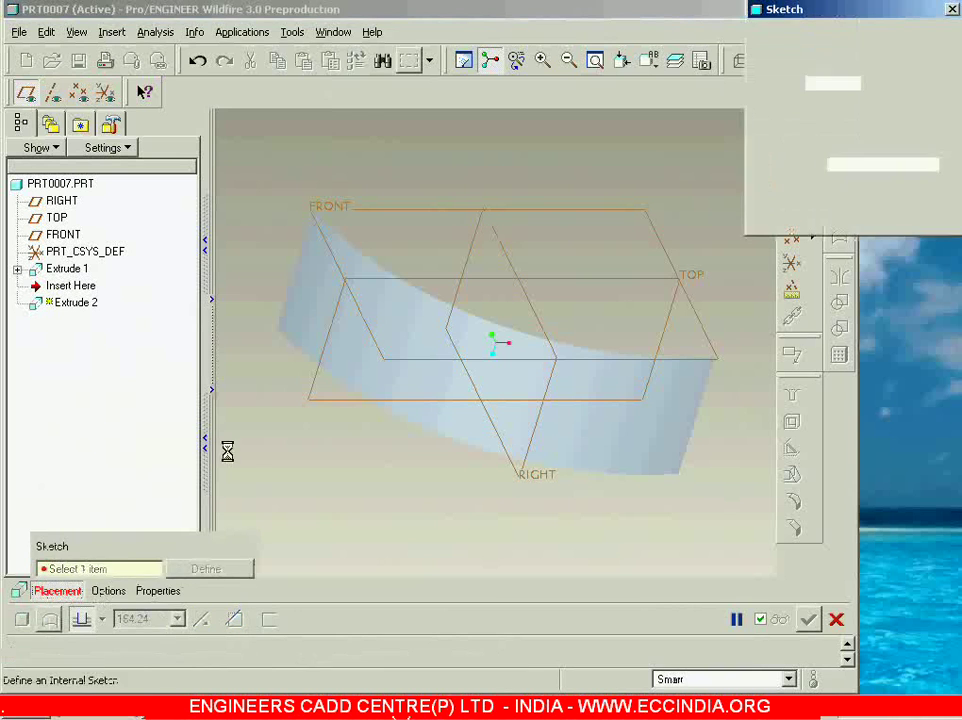
pyautogui.click(643, 220)
pyautogui.click(887, 218)
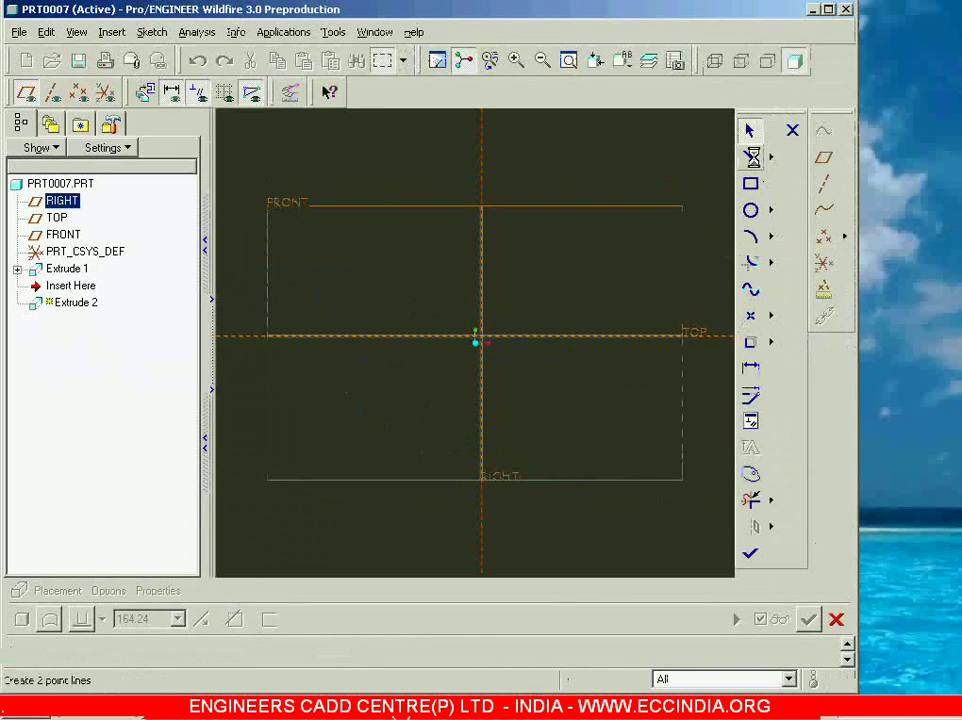
# Step: Sketch a single diagonal line crossing the arc surface near the RIGHT and TOP intersection and finish the sketch
pyautogui.click(675, 167)
pyautogui.click(313, 480)
pyautogui.middleClick(540, 507)
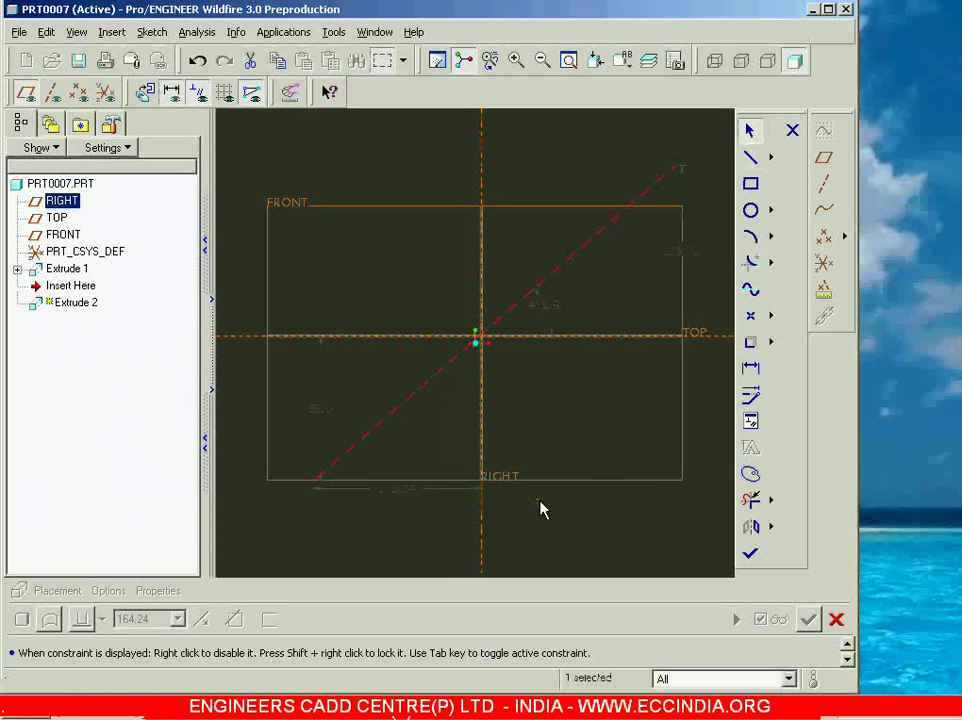
pyautogui.click(751, 555)
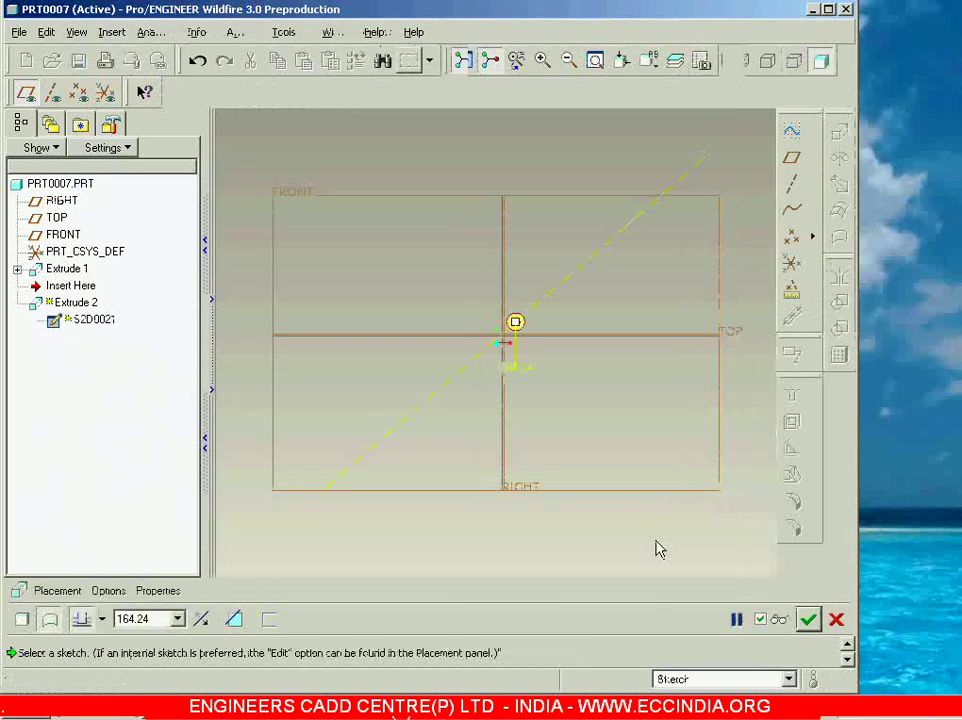
# Step: Stretch the slanted surface's depth to about 369, preview it and complete the feature
pyautogui.moveTo(505, 380)
pyautogui.mouseDown()
pyautogui.moveTo(440, 477)
pyautogui.moveTo(466, 477)
pyautogui.mouseUp()
pyautogui.click(779, 619)
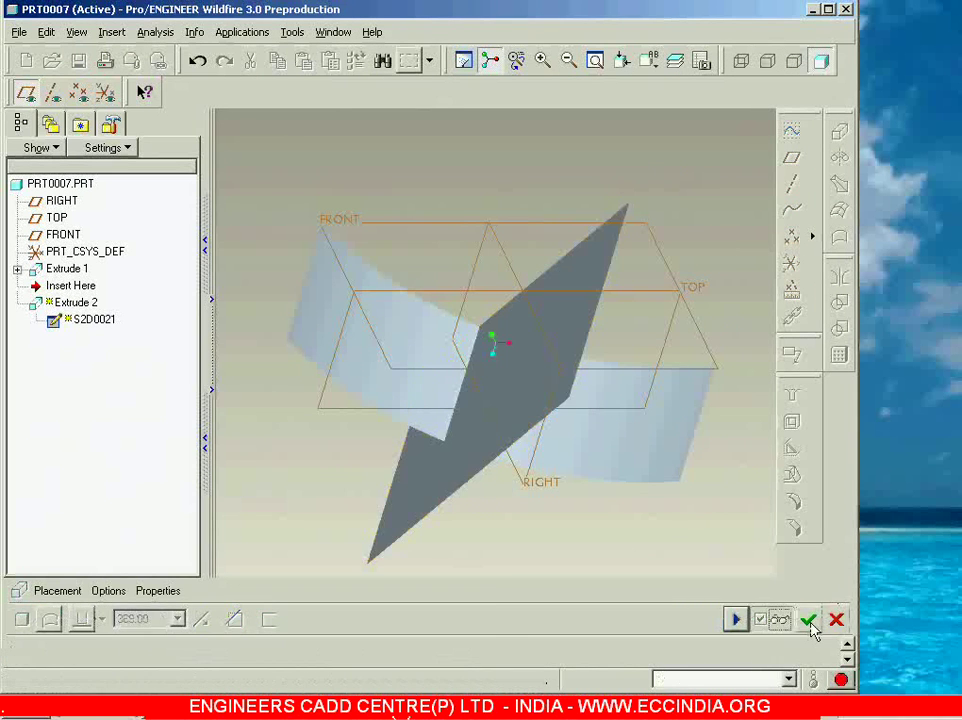
pyautogui.click(809, 620)
pyautogui.moveTo(691, 545); pyautogui.dragTo(693, 508, button='middle')
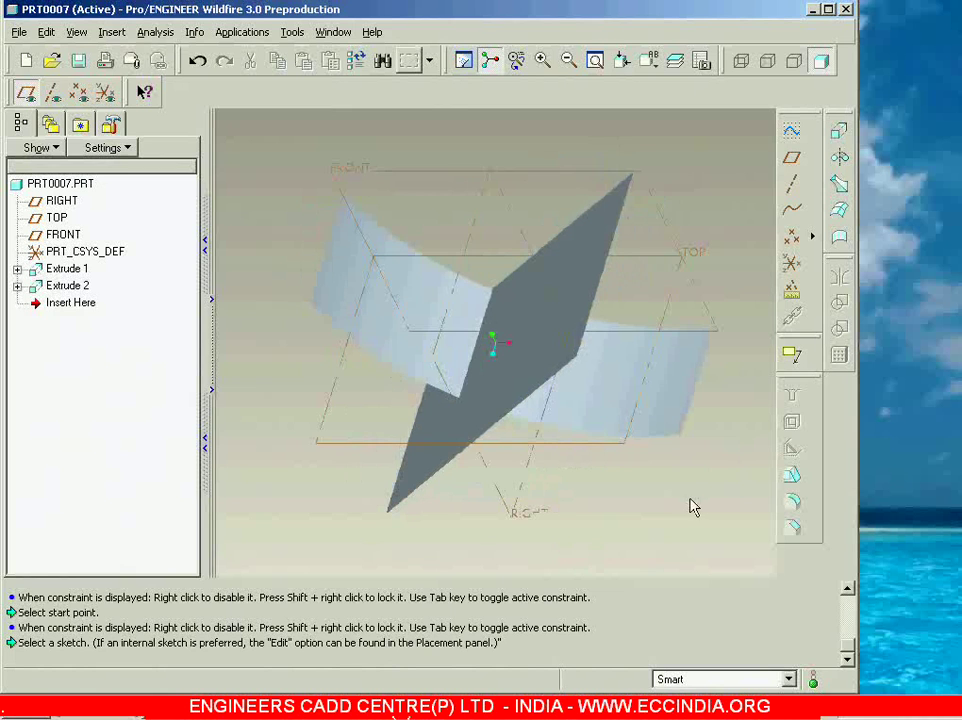
# Step: Start merging the arc surface with the slanted surface and preview the default sides kept
pyautogui.click(75, 272)
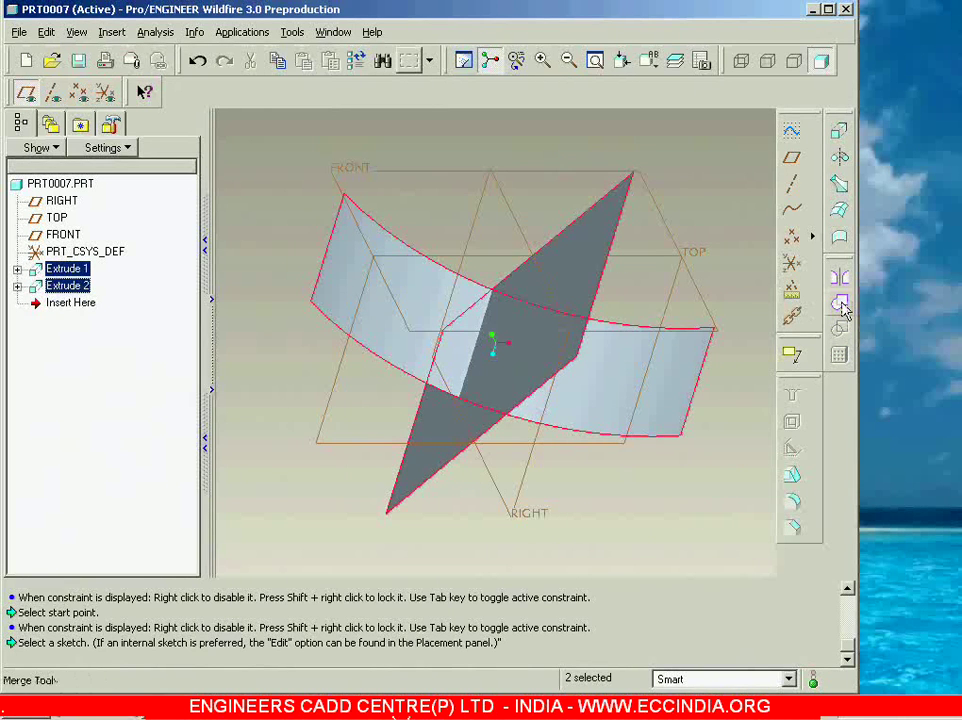
pyautogui.click(839, 304)
pyautogui.moveTo(622, 511); pyautogui.dragTo(574, 492, button='middle')
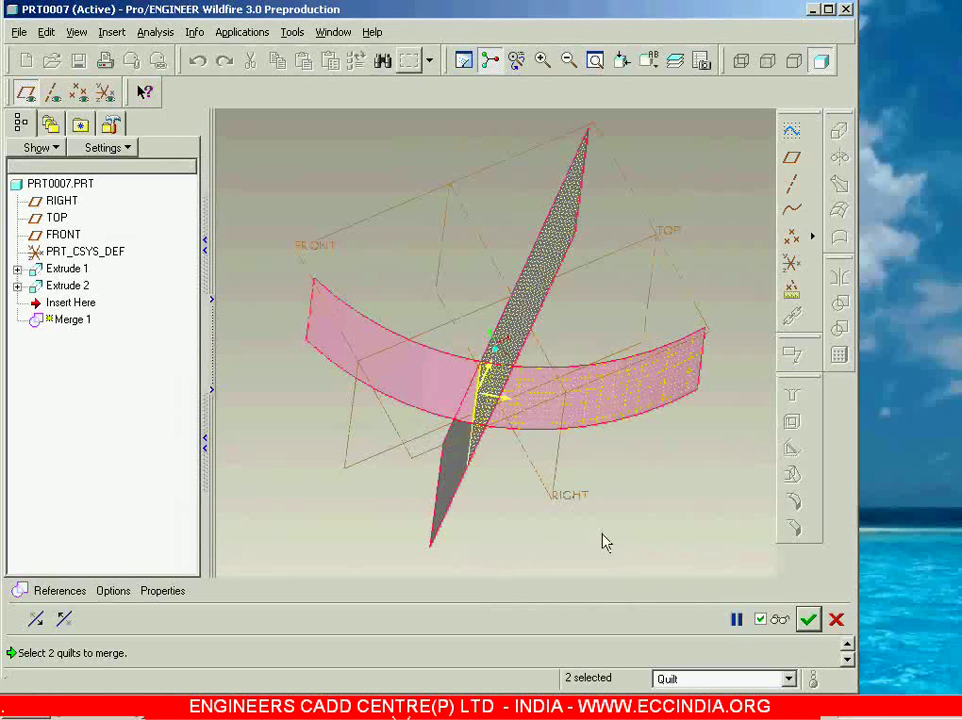
pyautogui.click(780, 619)
pyautogui.moveTo(619, 502); pyautogui.dragTo(580, 485, button='middle')
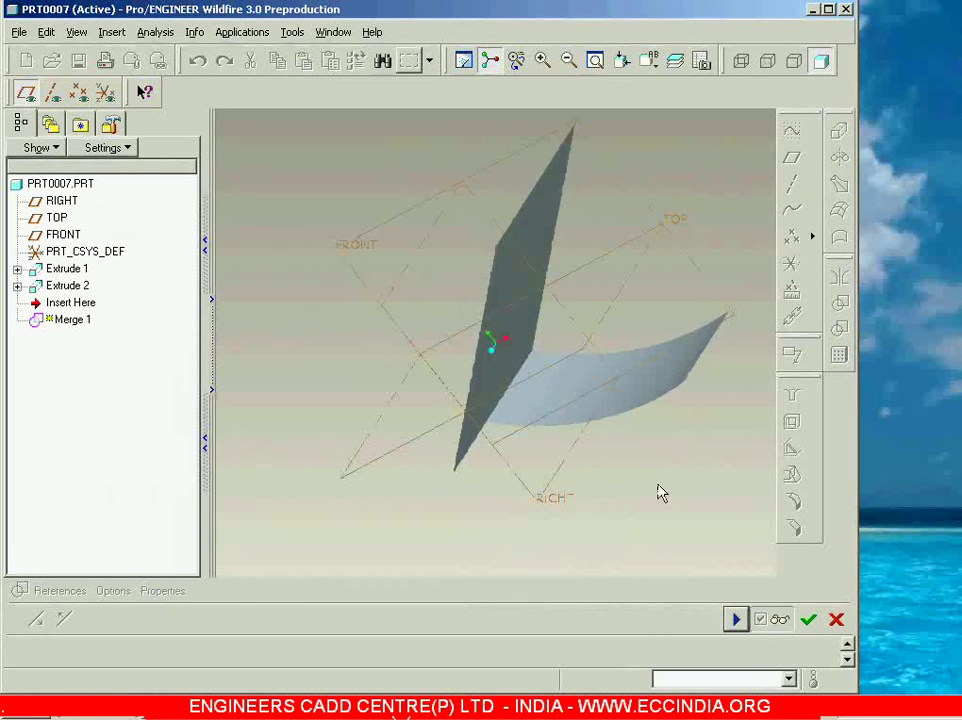
pyautogui.click(736, 619)
# Step: Flip the kept side of both quilts in the merge and preview the trimmed result
pyautogui.click(34, 621)
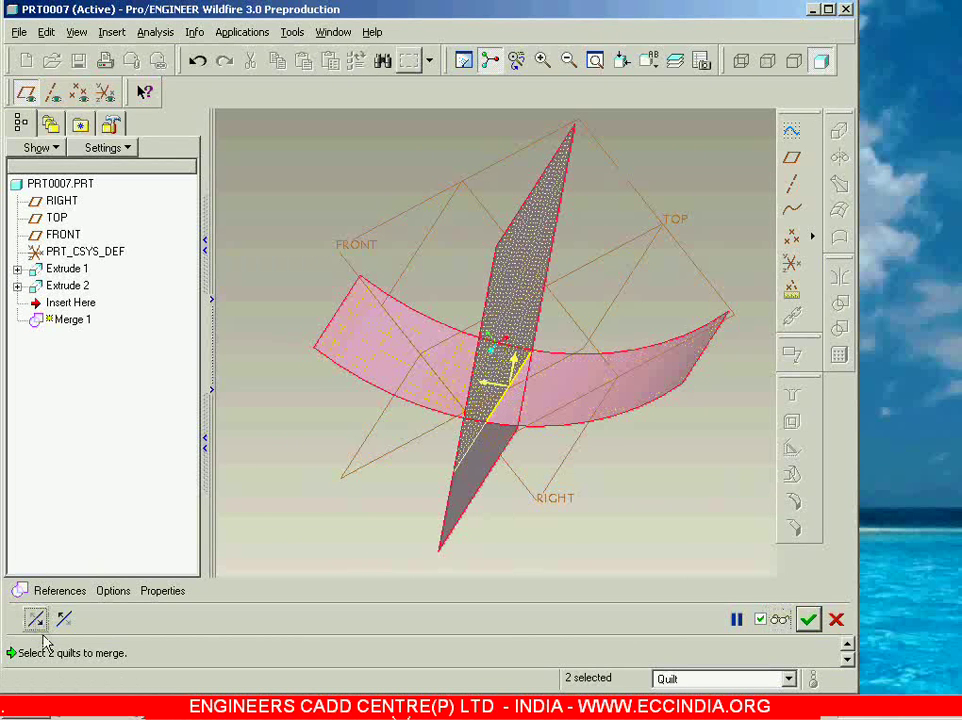
pyautogui.click(63, 620)
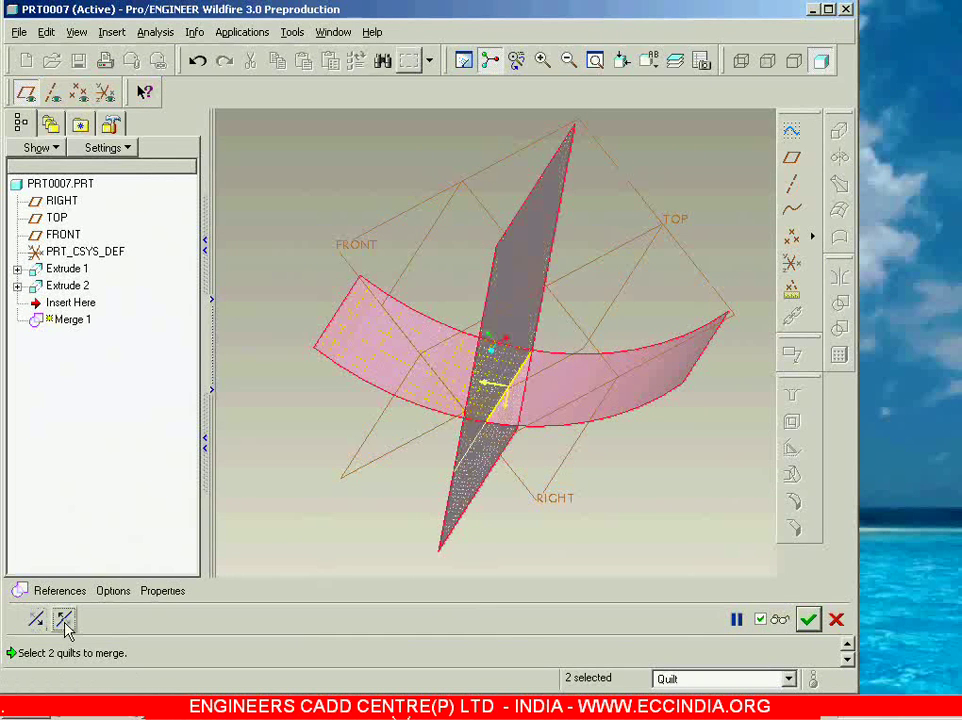
pyautogui.click(779, 619)
pyautogui.moveTo(629, 490)
pyautogui.mouseDown(button='middle')
pyautogui.moveTo(710, 455)
pyautogui.moveTo(608, 481)
pyautogui.moveTo(633, 503)
pyautogui.mouseUp(button='middle')
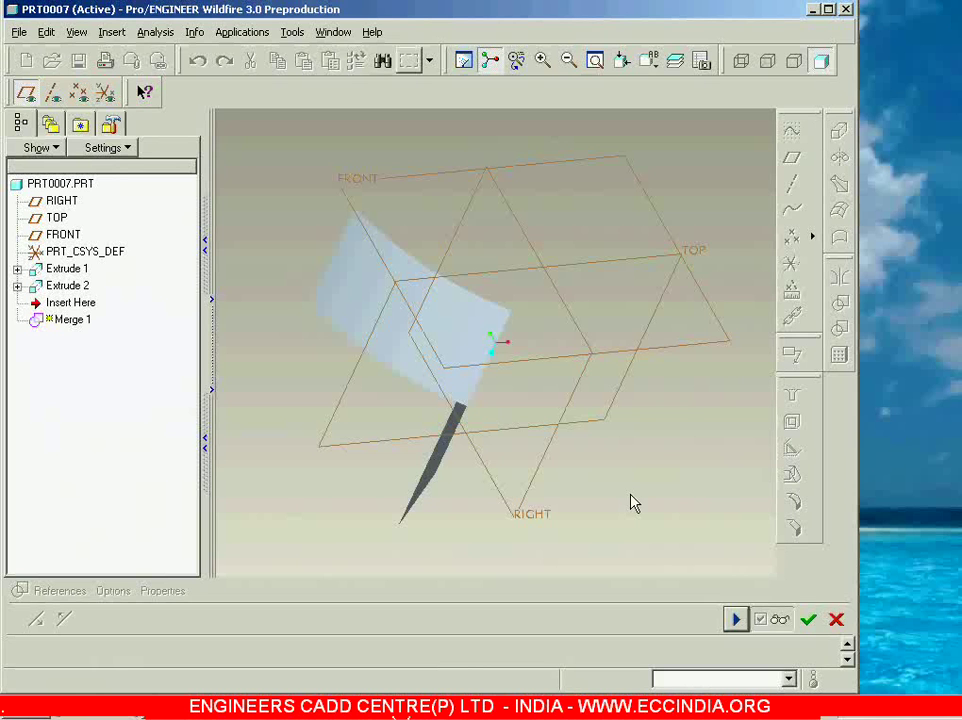
pyautogui.click(779, 619)
# Step: Flip the second quilt's kept side, preview that combination and cancel the merge
pyautogui.moveTo(605, 503)
pyautogui.mouseDown(button='middle')
pyautogui.moveTo(606, 451)
pyautogui.moveTo(612, 484)
pyautogui.mouseUp(button='middle')
pyautogui.moveTo(630, 528)
pyautogui.mouseDown(button='middle')
pyautogui.moveTo(661, 509)
pyautogui.moveTo(626, 538)
pyautogui.mouseUp(button='middle')
pyautogui.click(63, 619)
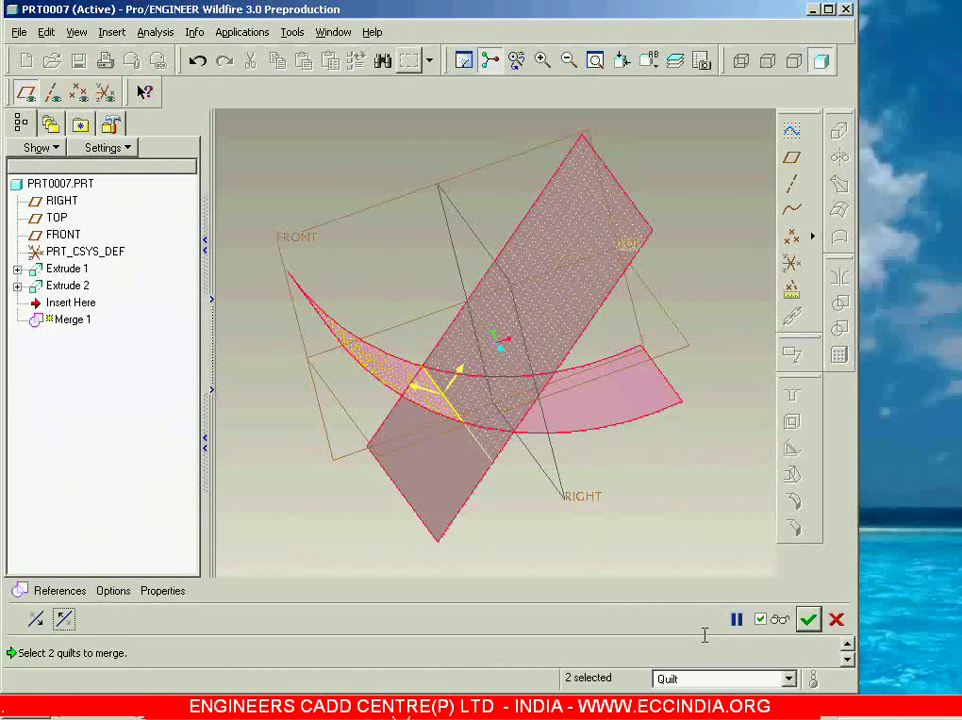
pyautogui.click(778, 619)
pyautogui.moveTo(672, 479)
pyautogui.mouseDown(button='middle')
pyautogui.moveTo(621, 456)
pyautogui.moveTo(610, 475)
pyautogui.moveTo(670, 458)
pyautogui.moveTo(676, 471)
pyautogui.moveTo(672, 460)
pyautogui.moveTo(642, 516)
pyautogui.mouseUp(button='middle')
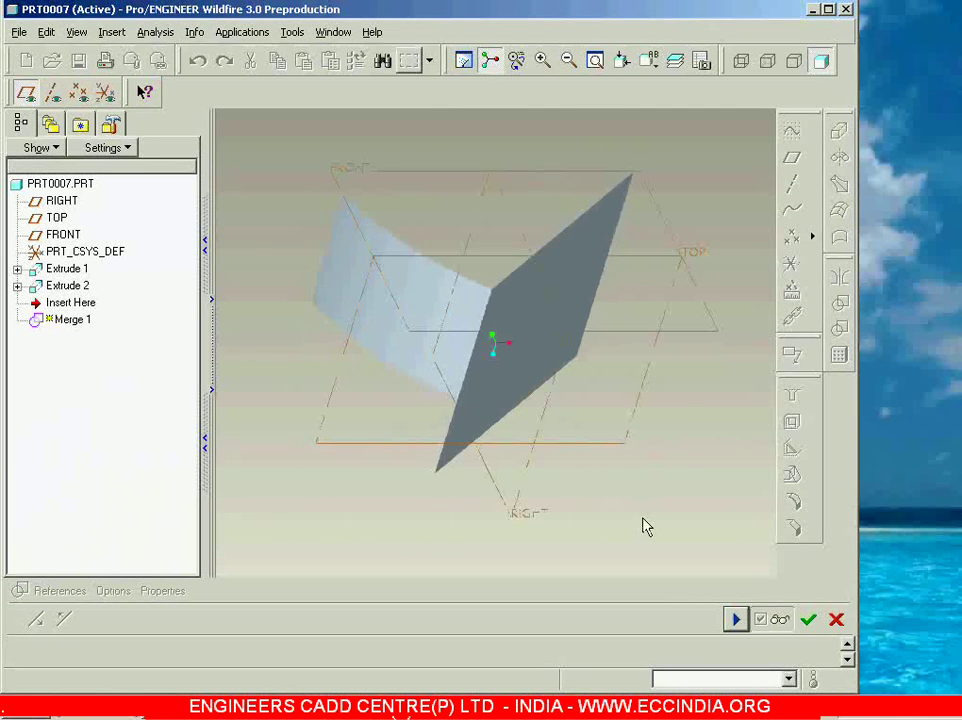
pyautogui.click(735, 619)
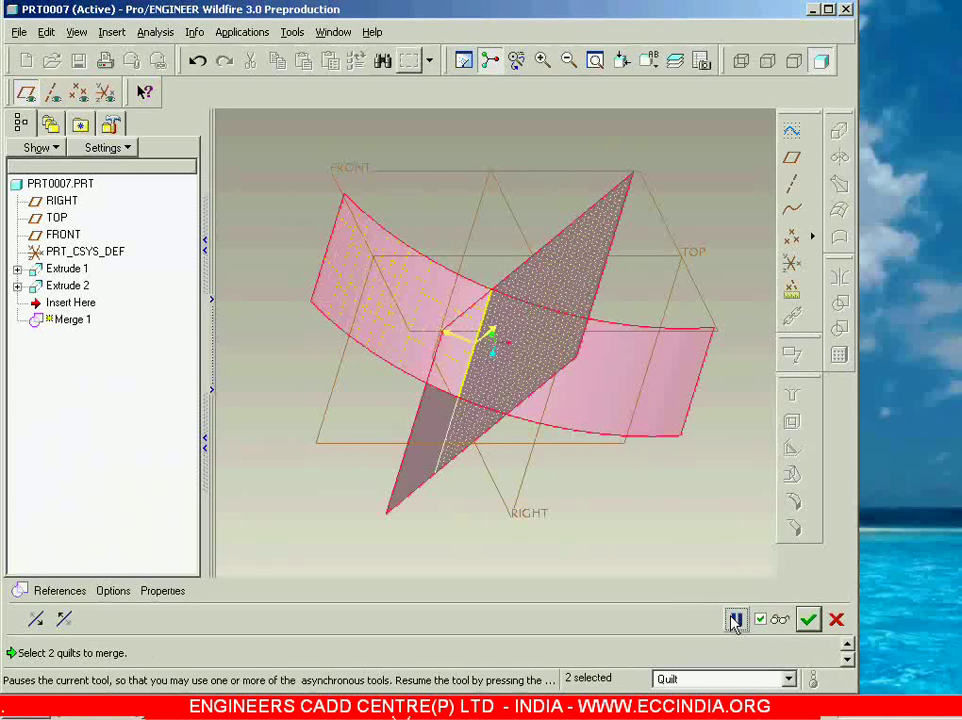
pyautogui.click(836, 621)
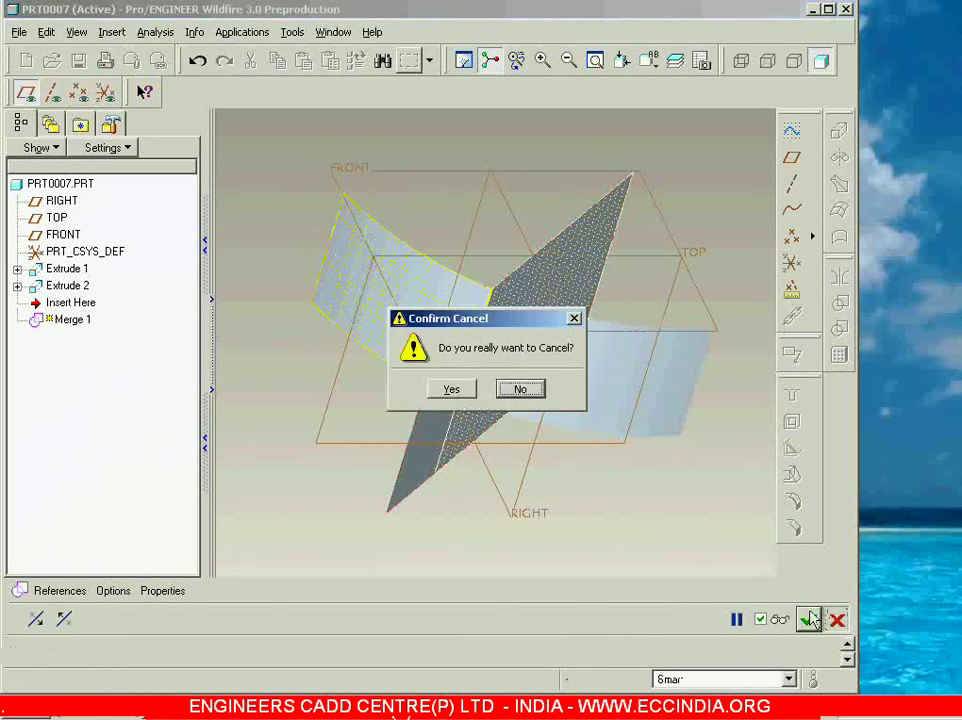
pyautogui.click(453, 391)
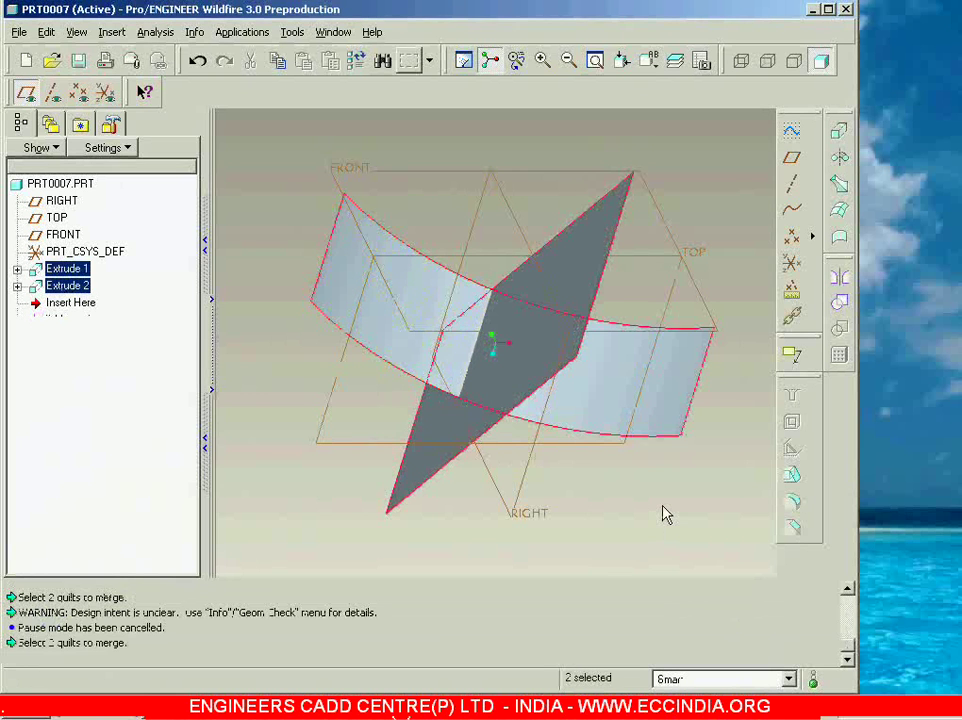